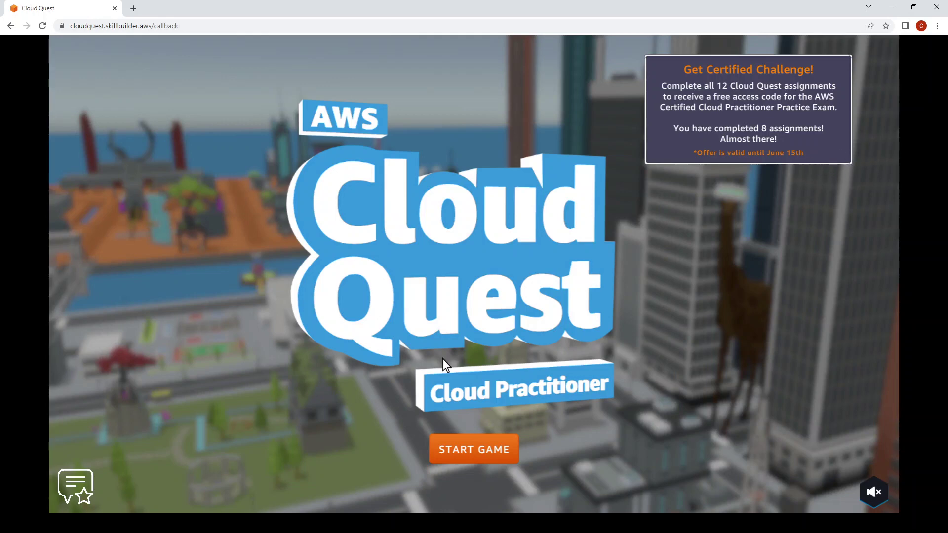
Start the game and route the avatar to the Core Security Concepts assignment.
left_click(461, 449)
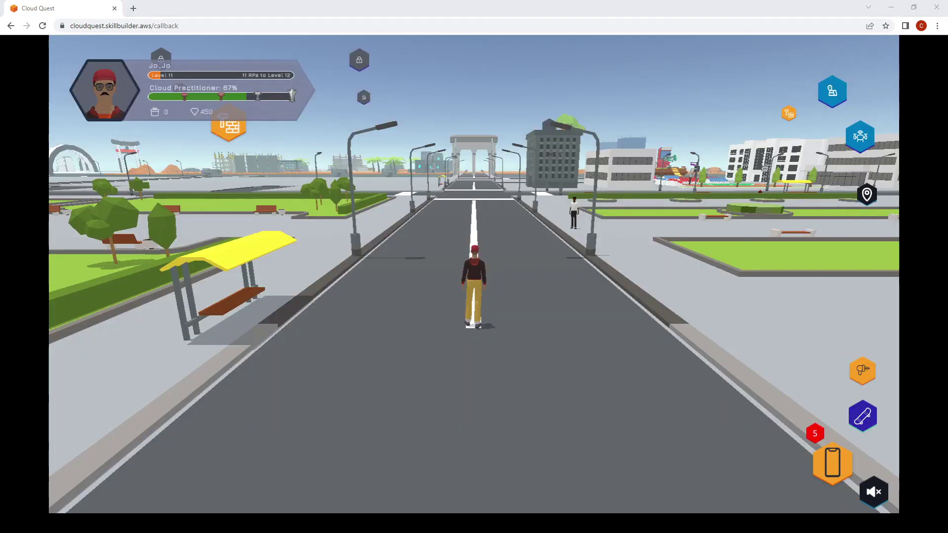
left_click(832, 464)
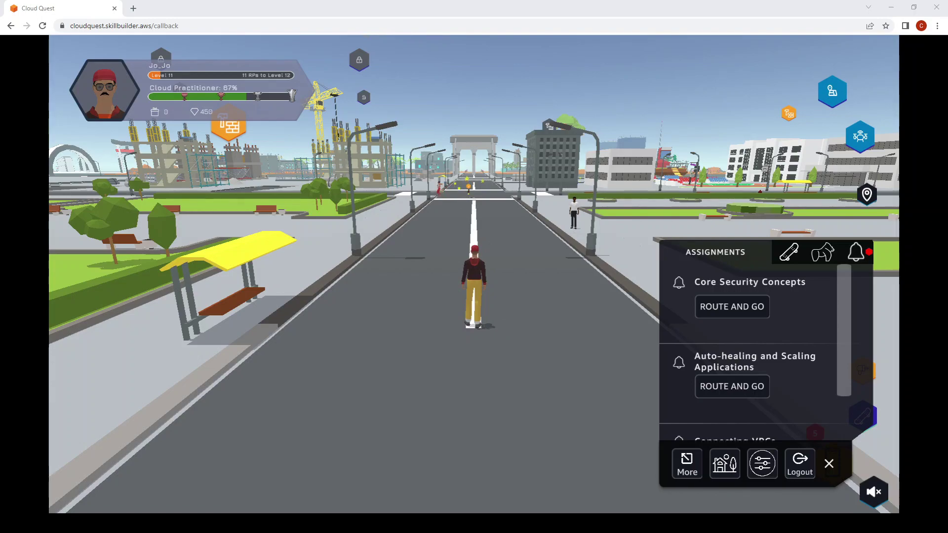
left_click(730, 302)
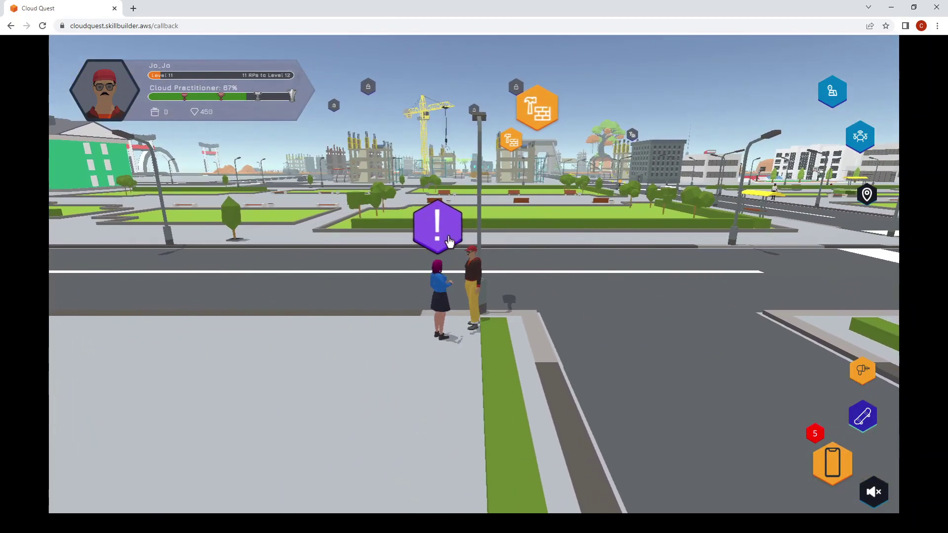
Talk to the quest giver and read through the opening IAM questions and answers.
left_click(441, 237)
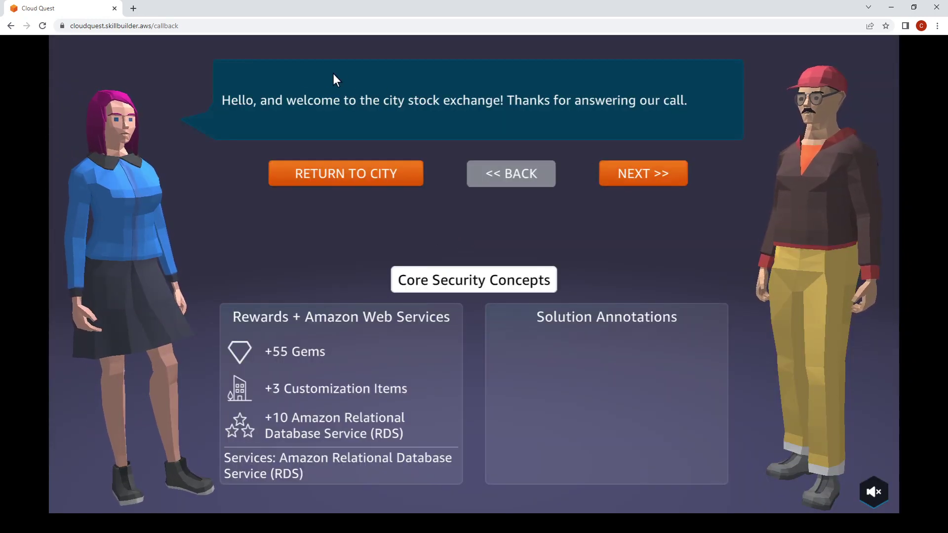
left_click(640, 173)
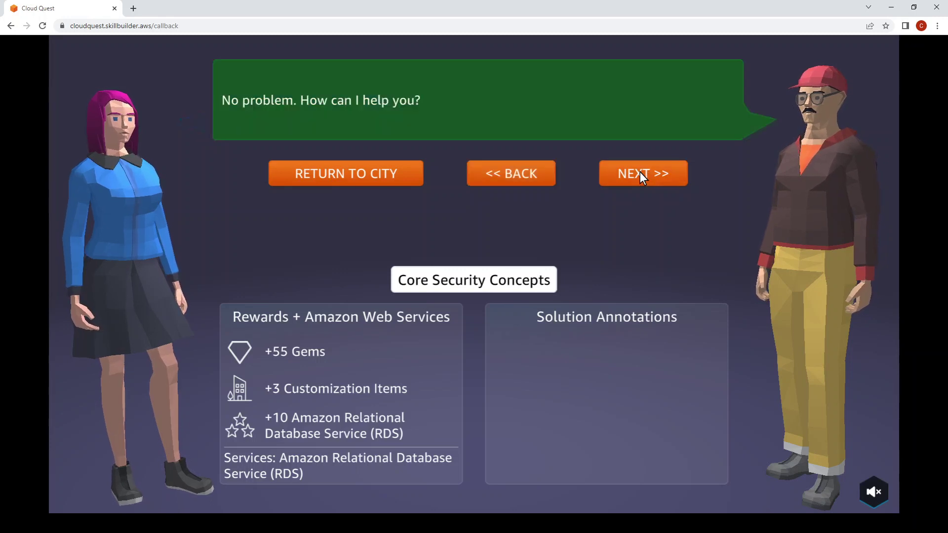
left_click(641, 173)
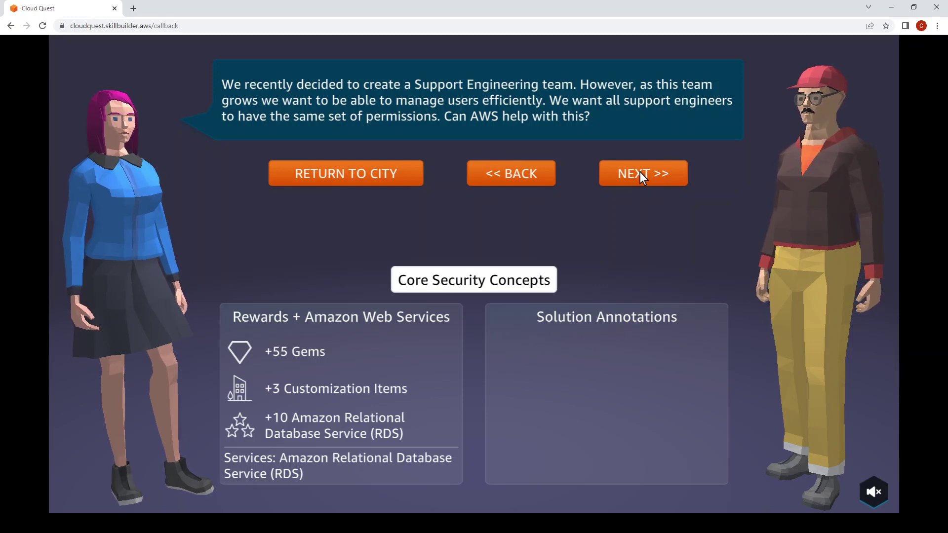
left_click(640, 173)
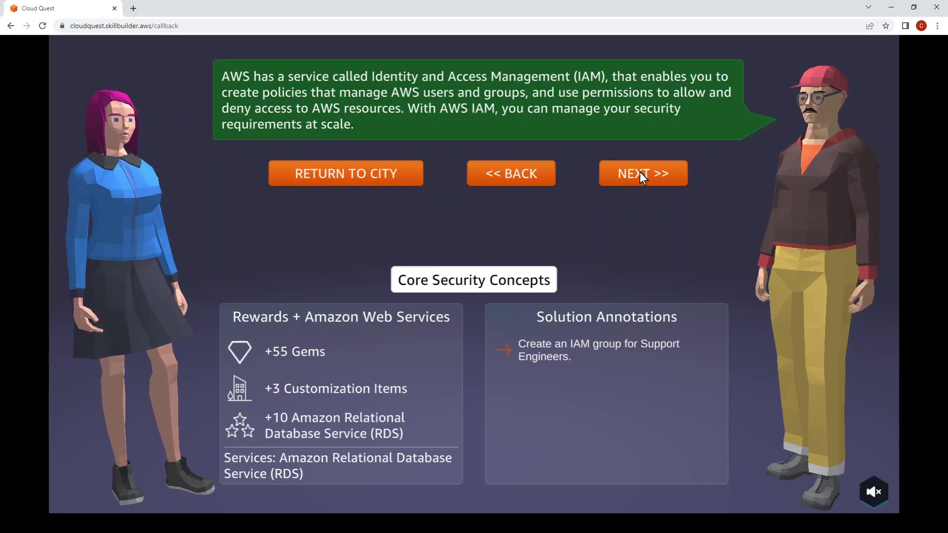
left_click(640, 173)
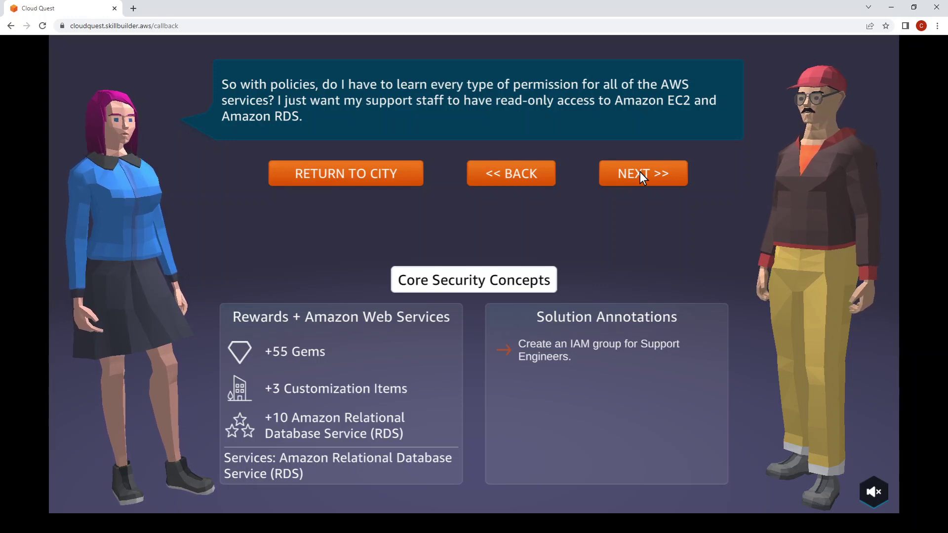
left_click(640, 173)
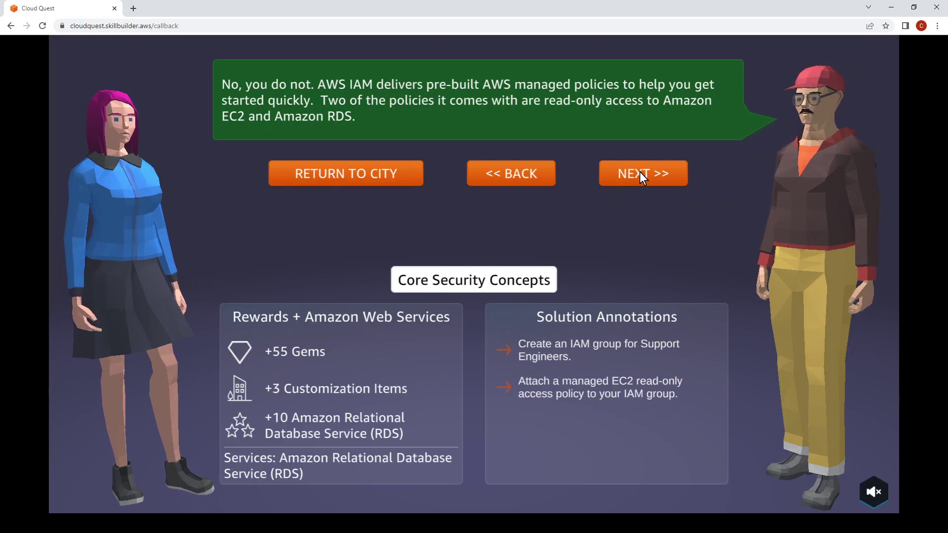
left_click(640, 172)
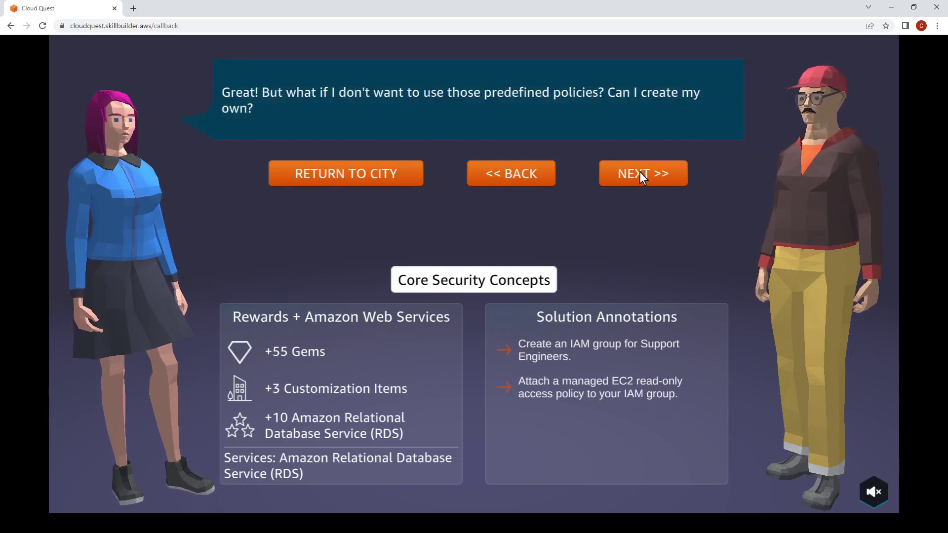
Finish the dialogue, accept Core Security Concepts, and go to the Solution Center.
left_click(640, 173)
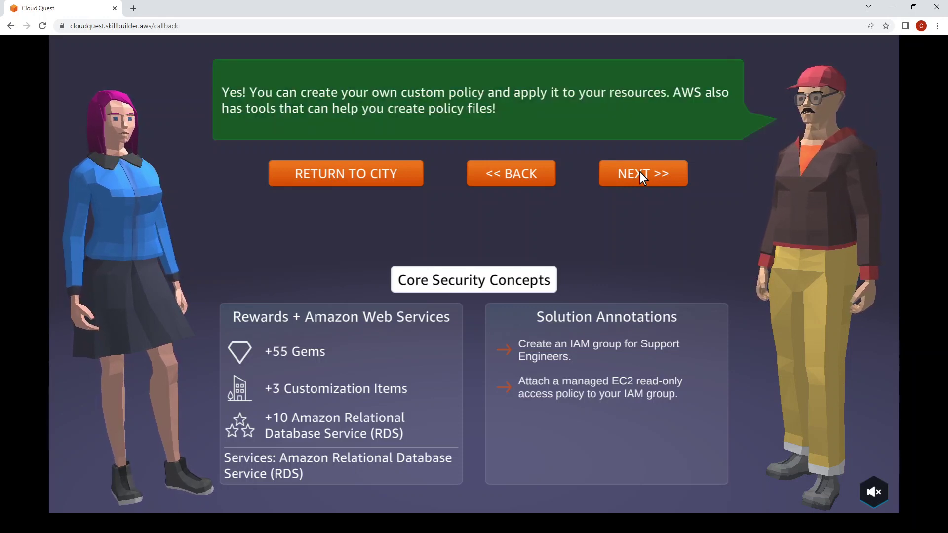
left_click(640, 173)
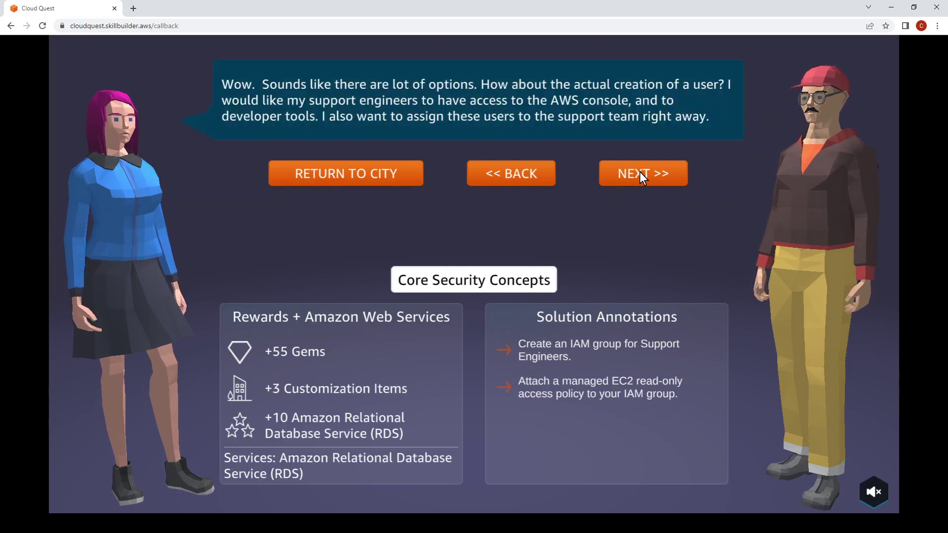
left_click(640, 173)
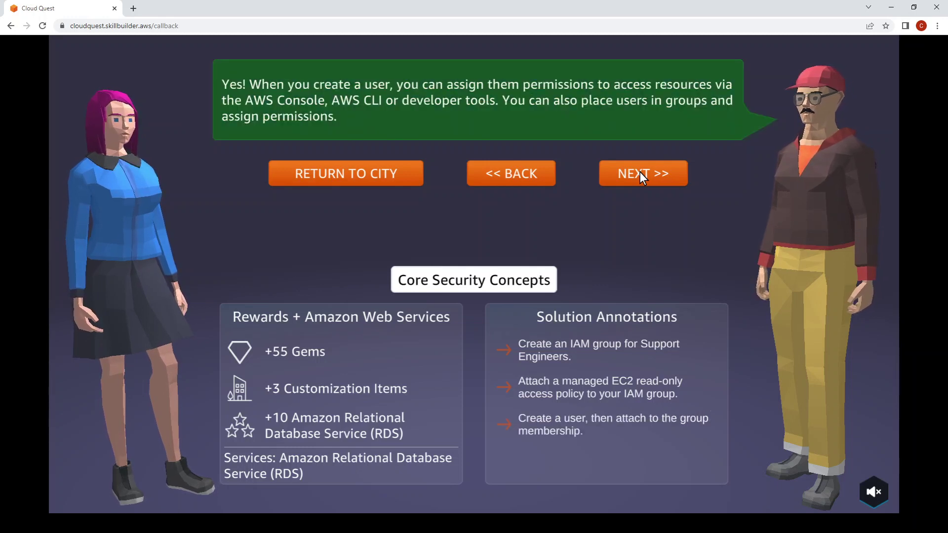
left_click(640, 173)
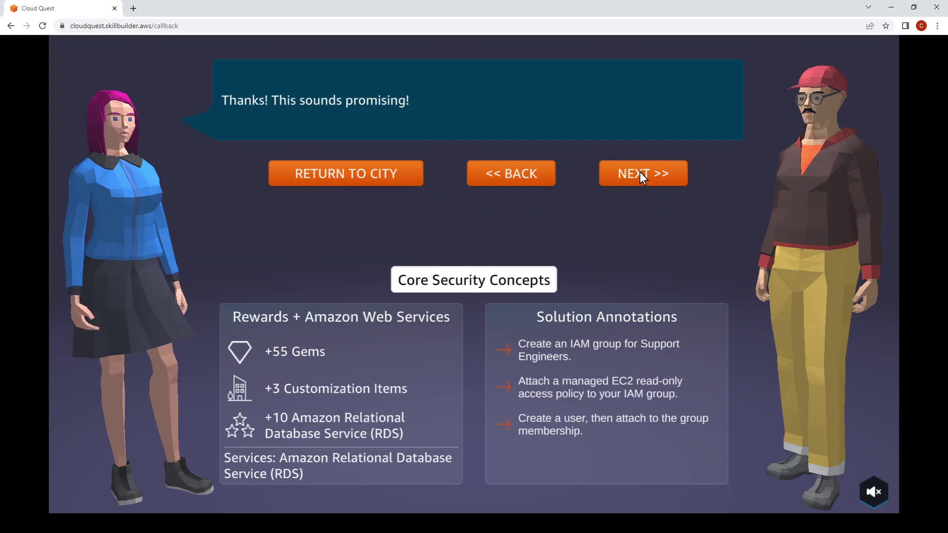
left_click(640, 173)
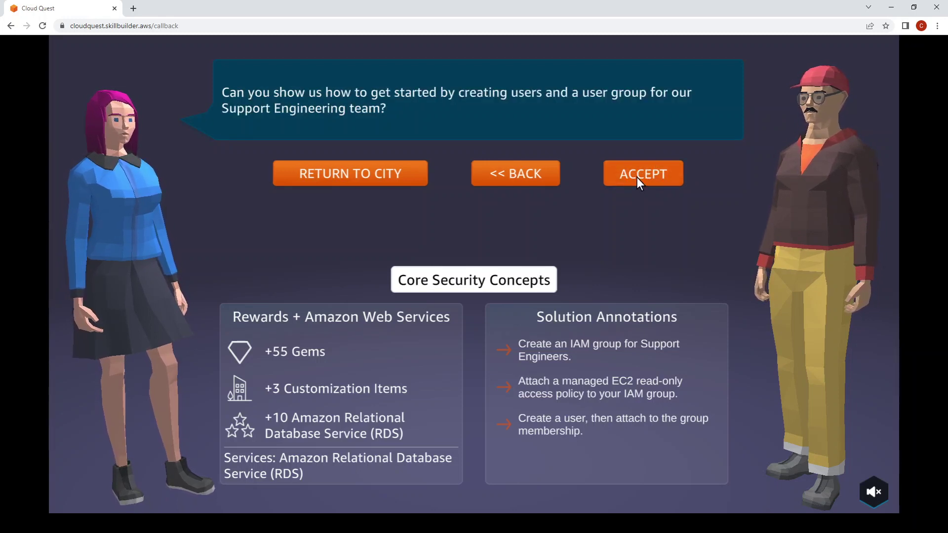
left_click(637, 174)
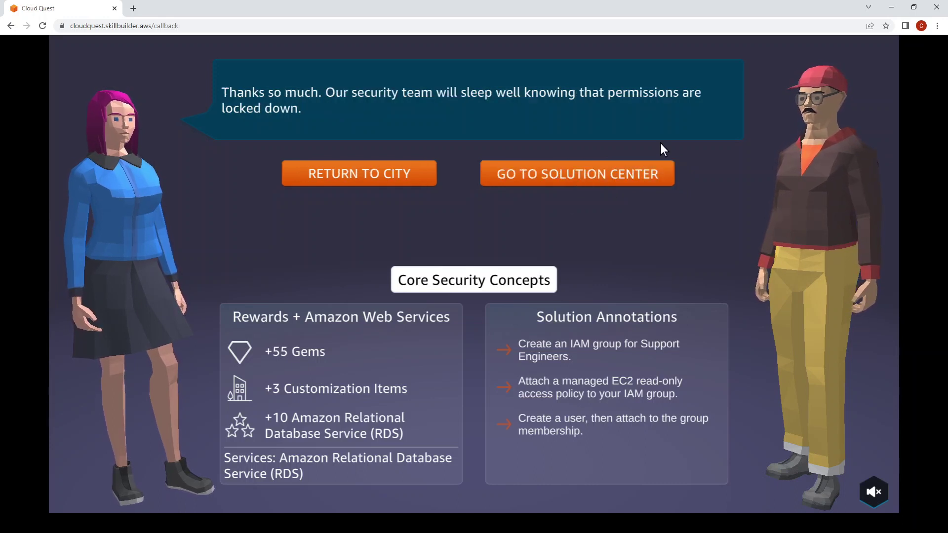
left_click(588, 174)
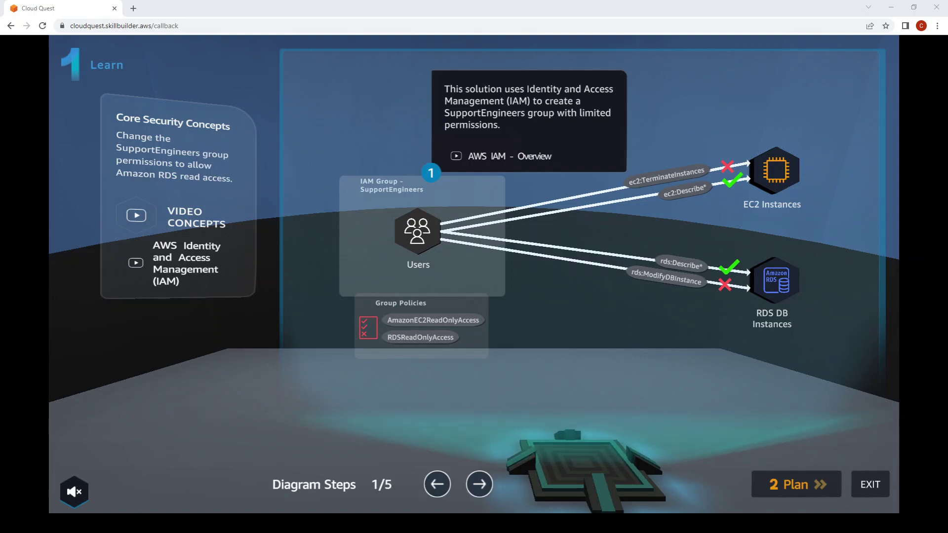
Page the Learn diagram through steps 2 to 5, then open Video Concepts.
left_click(475, 482)
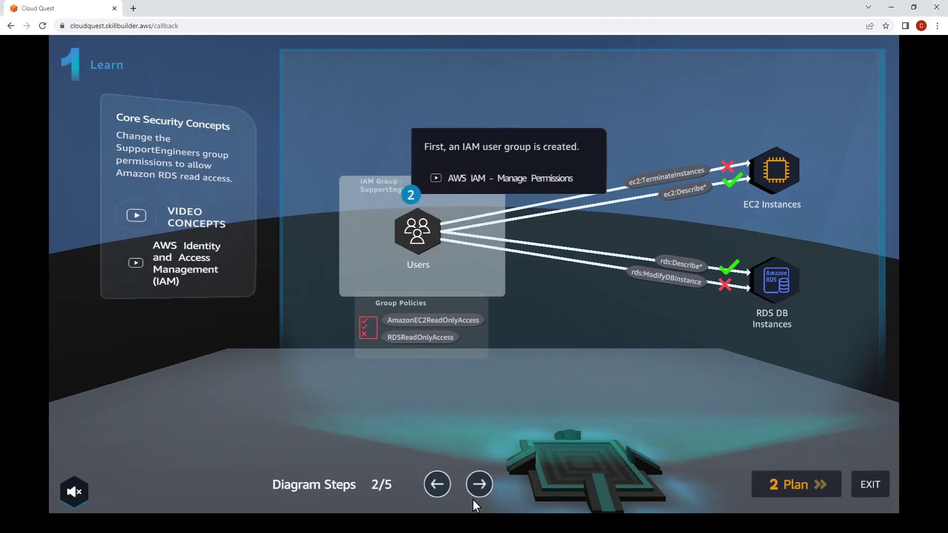
left_click(475, 496)
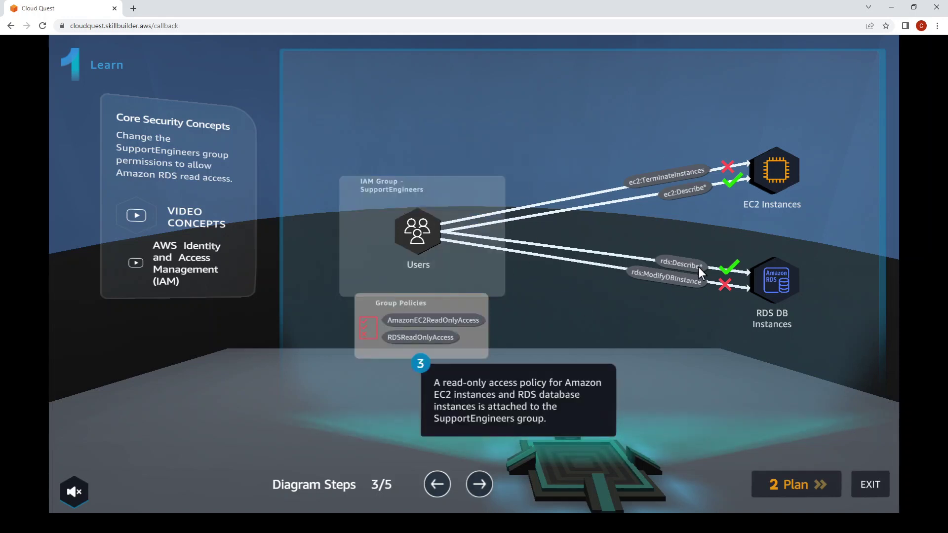
left_click(481, 482)
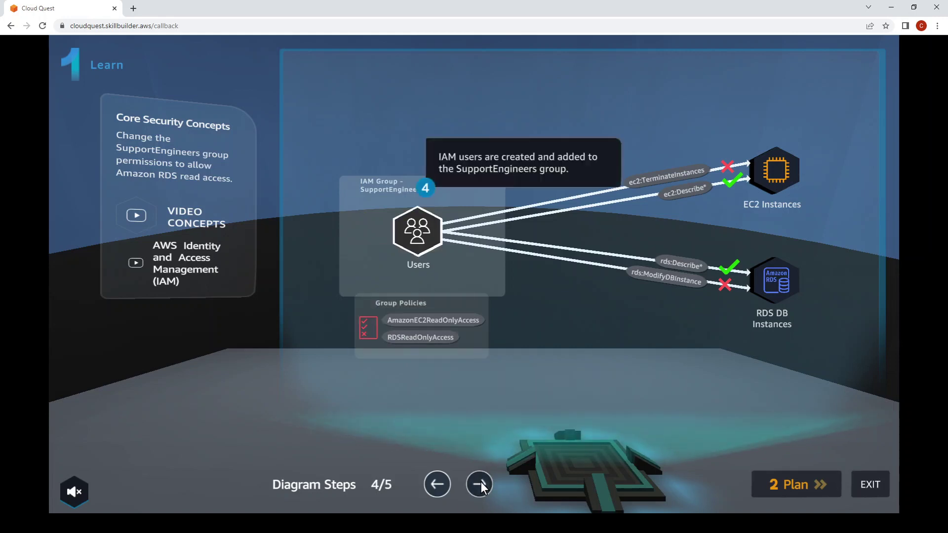
left_click(481, 482)
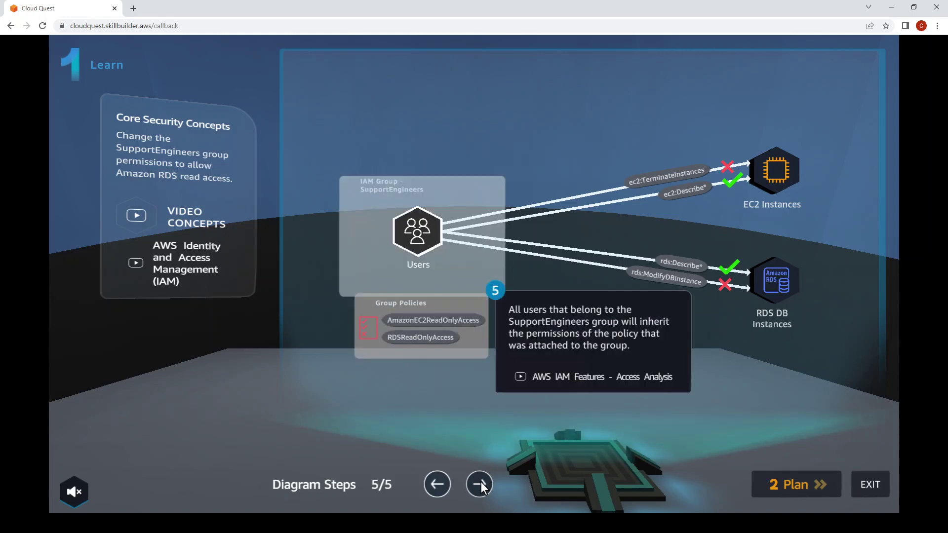
left_click(137, 210)
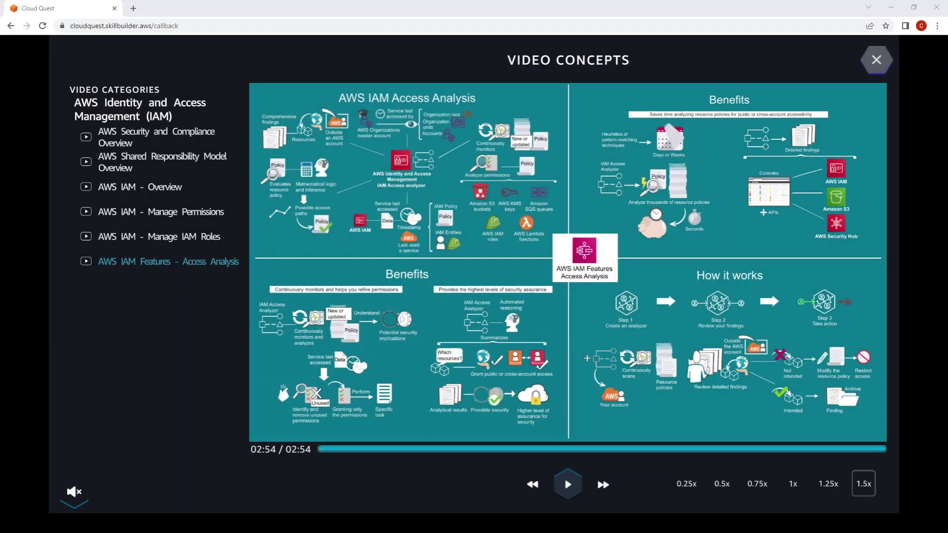
Sample the Security and Compliance Overview and Shared Responsibility Model videos, then close the library.
left_click(147, 144)
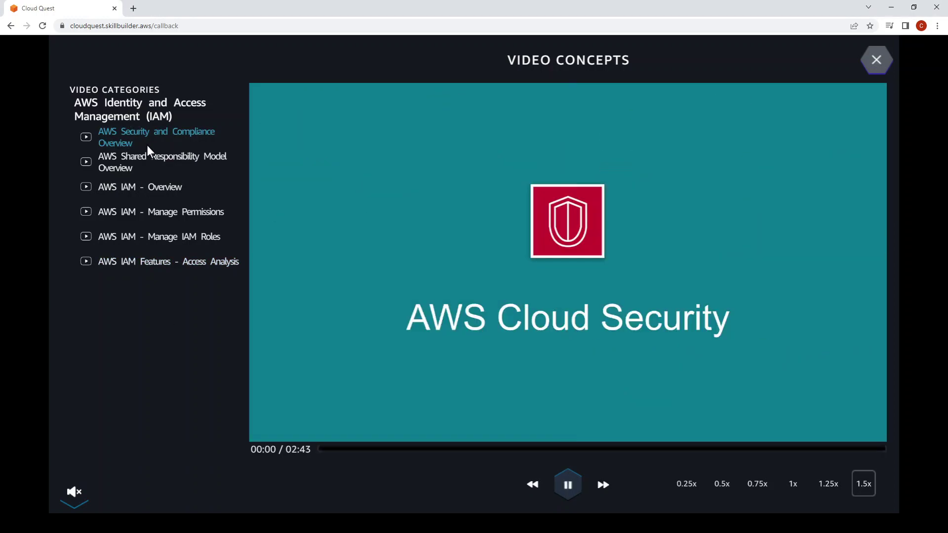
left_click(568, 484)
left_click(143, 163)
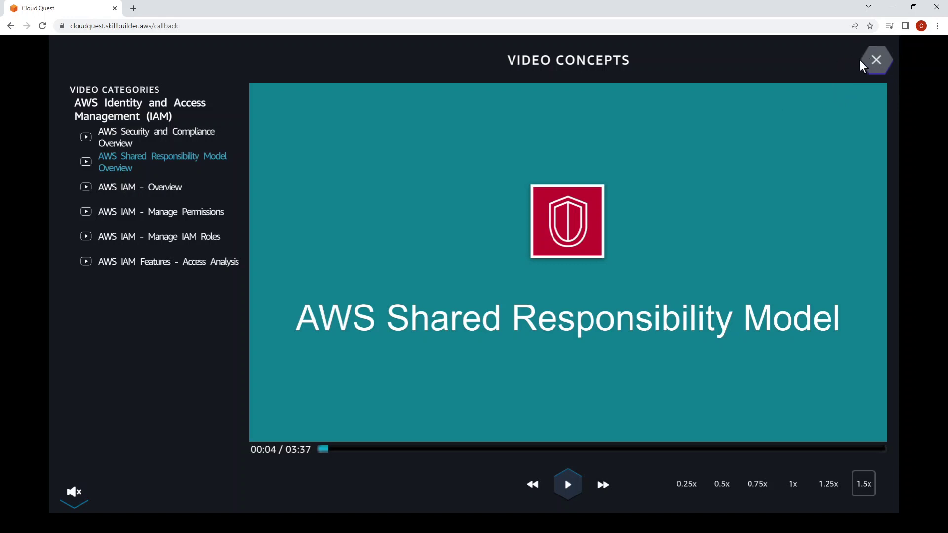
key("Escape")
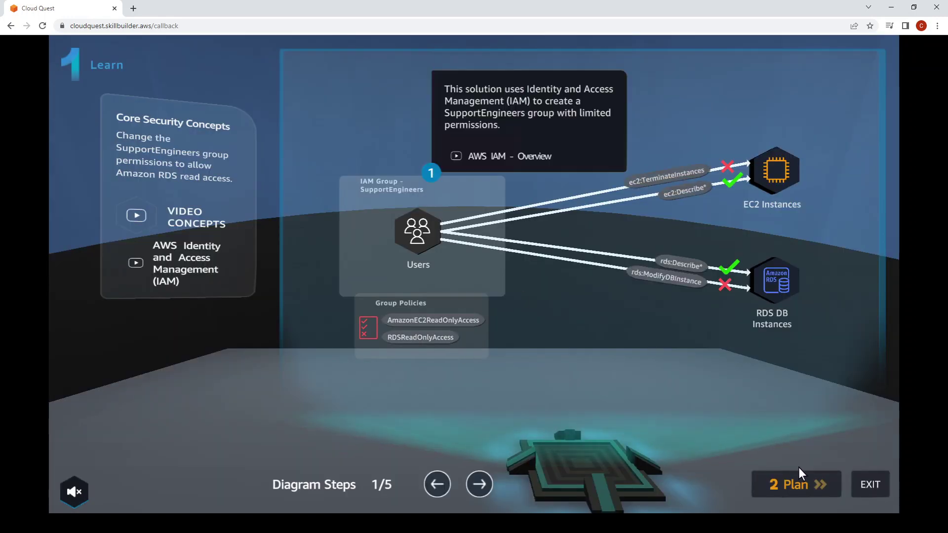
Go from the Plan stage to the Practice stage of the IAM policies lab.
left_click(792, 486)
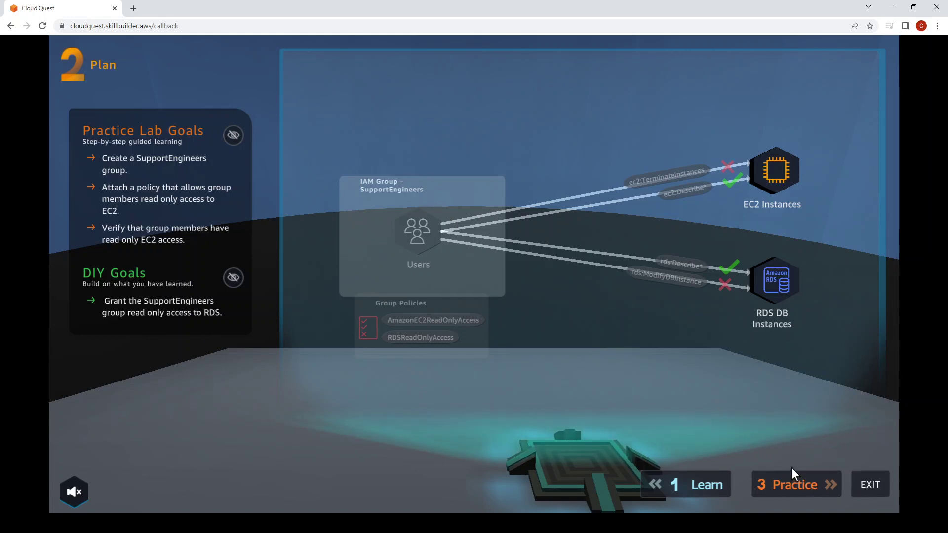
left_click(799, 488)
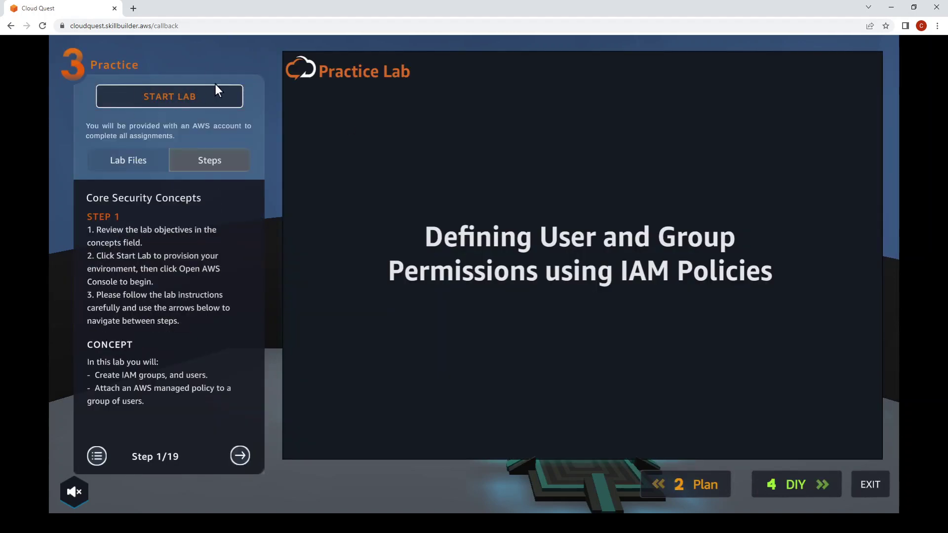
Start the practice lab and open its AWS Management Console.
left_click(170, 93)
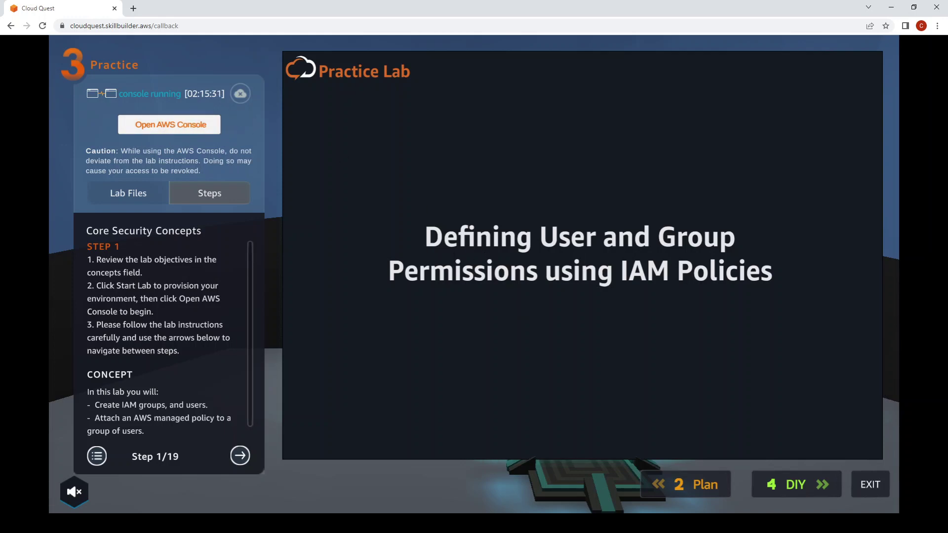
left_click(169, 124)
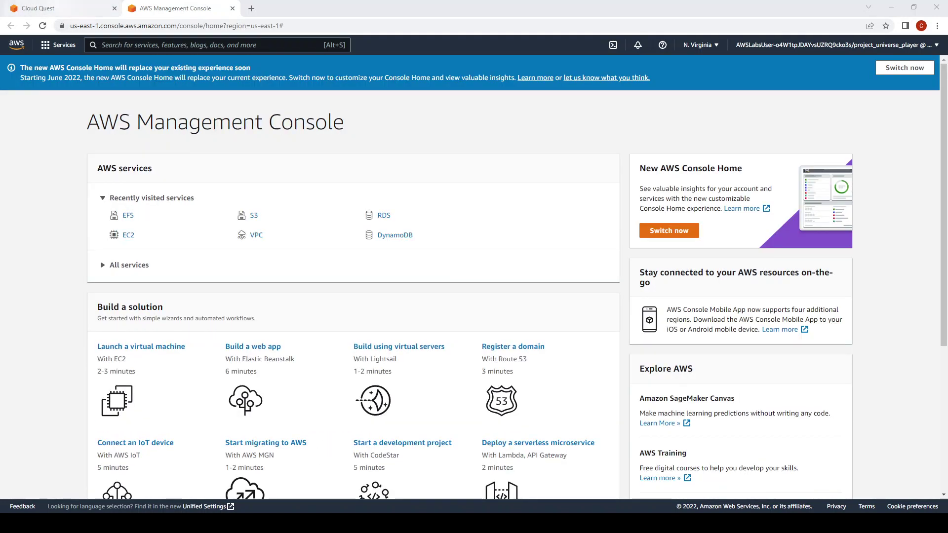
Open the IAM dashboard via an 'iam' search while advancing the lab guide to Step 3.
left_click(61, 8)
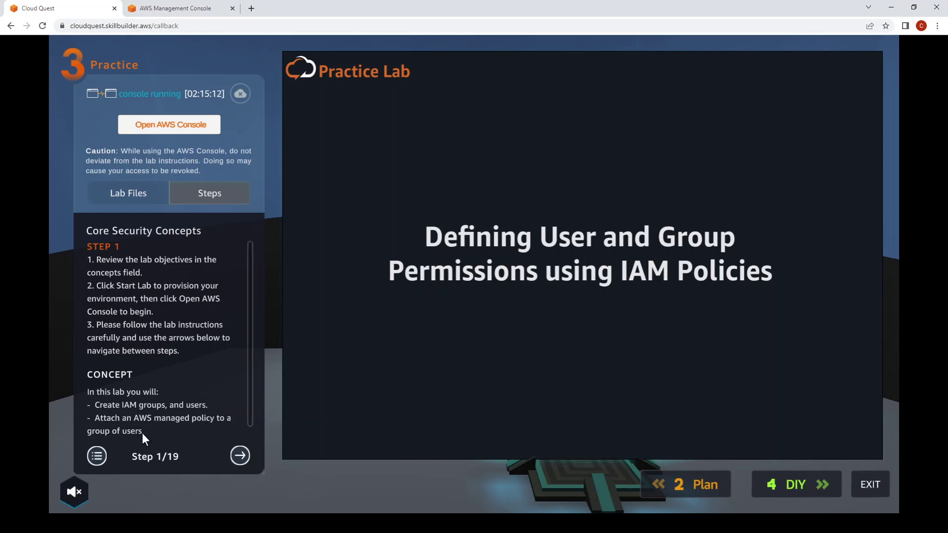
left_click(239, 456)
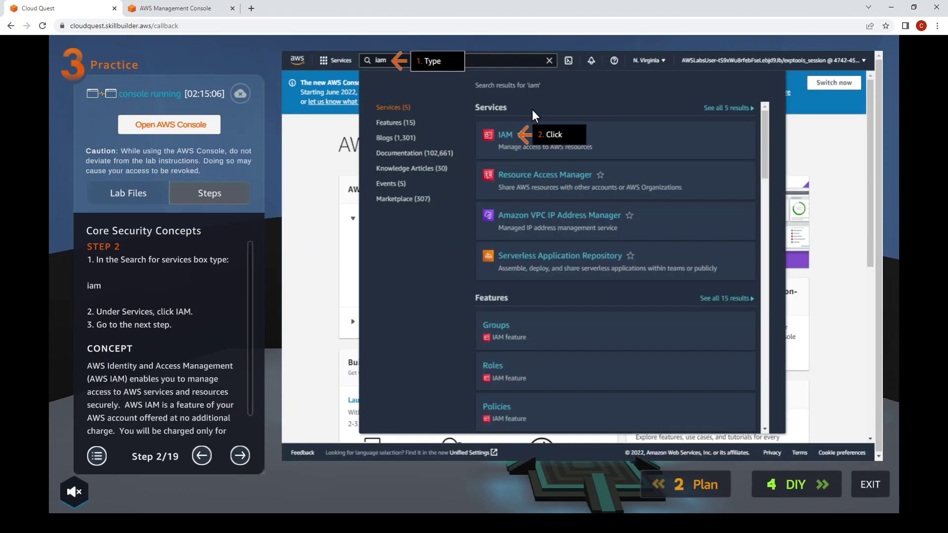
left_click(177, 8)
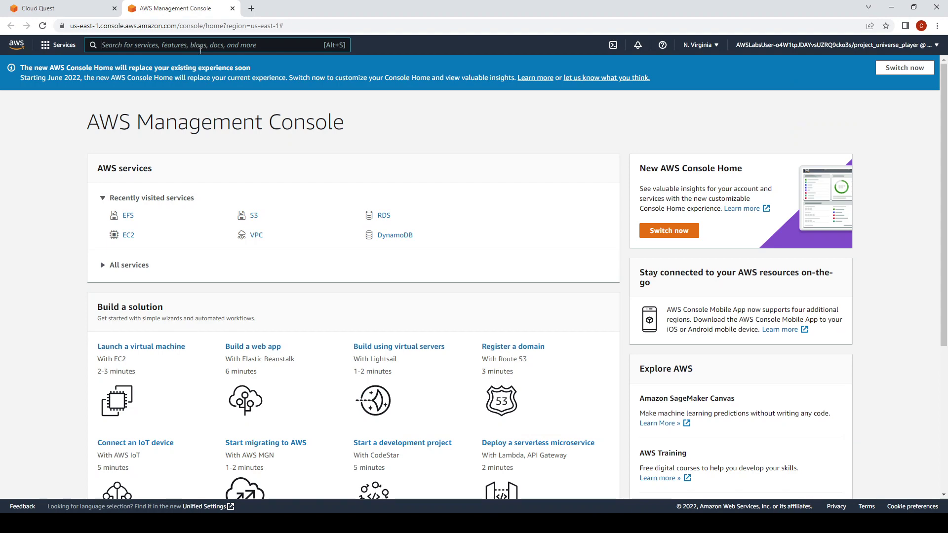
left_click(199, 51)
type("iam")
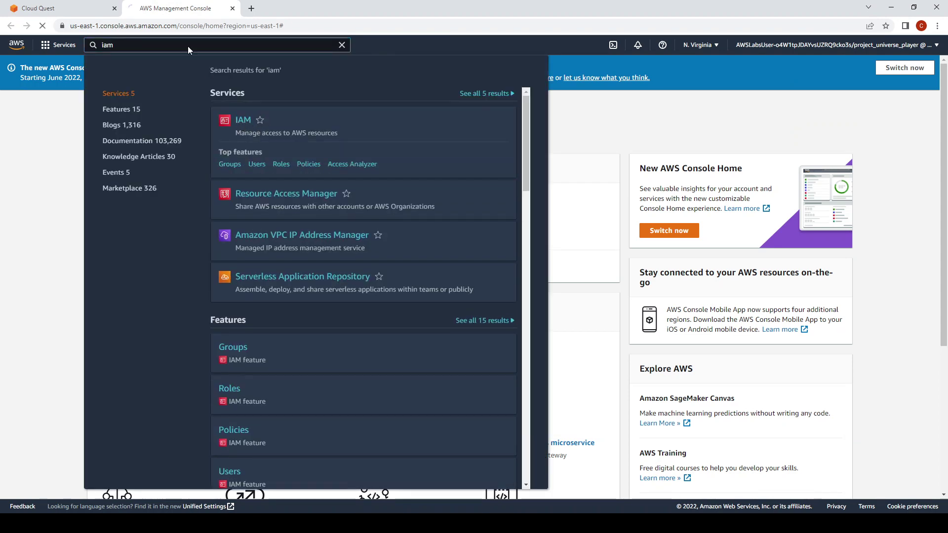
left_click(49, 8)
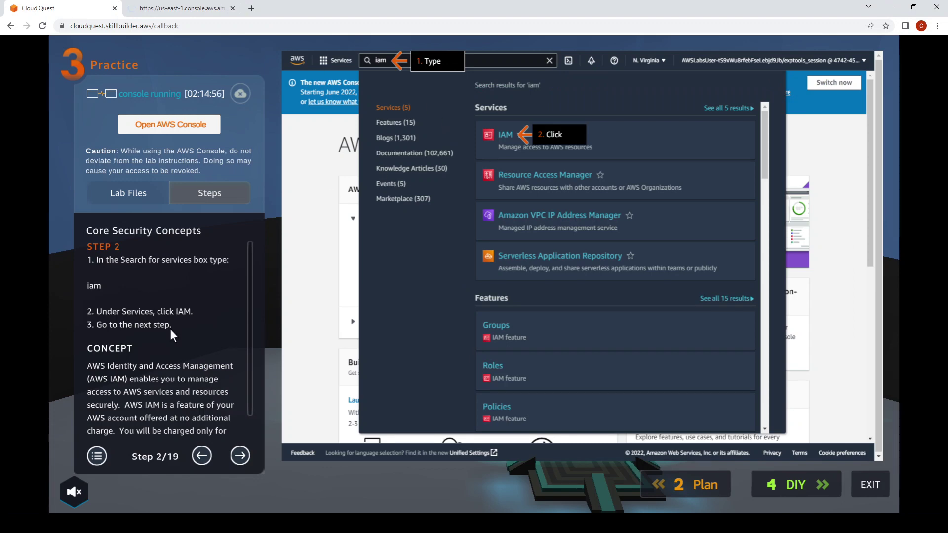
left_click(239, 455)
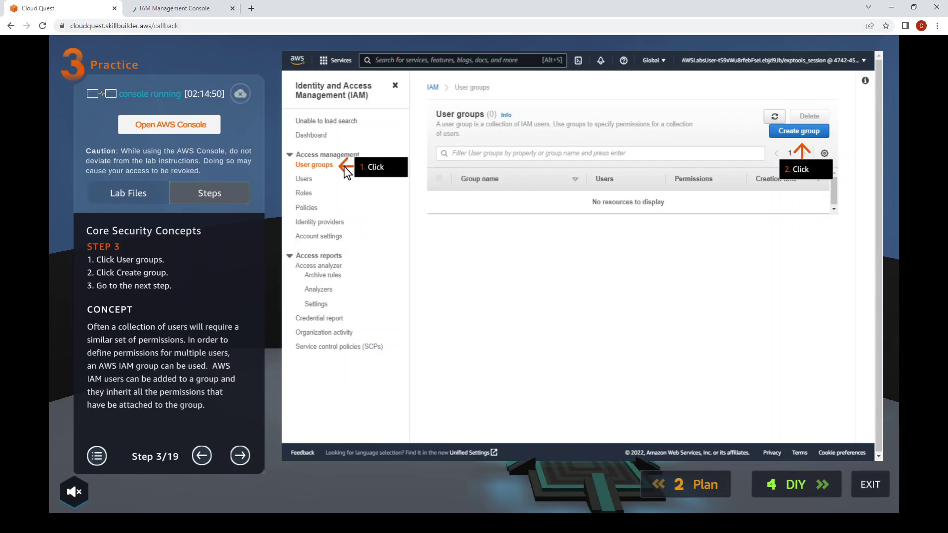
left_click(197, 8)
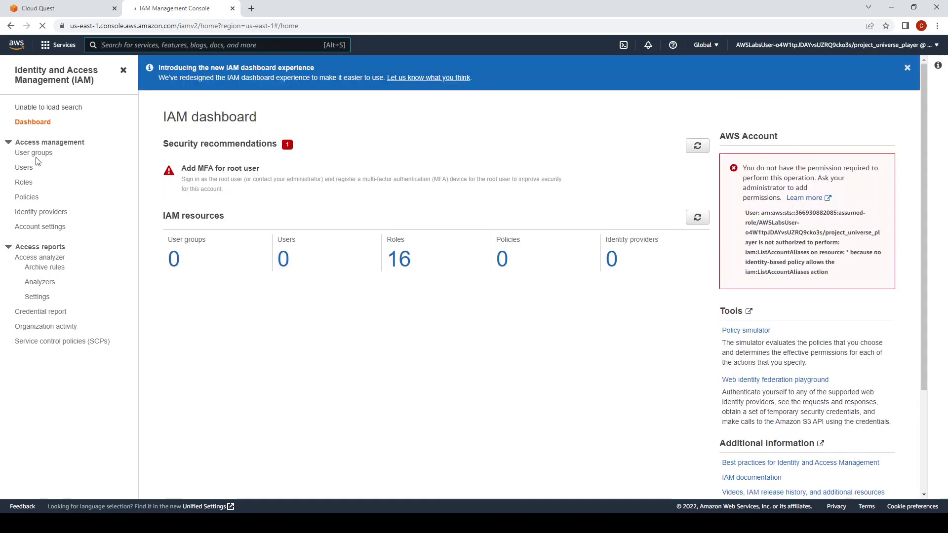
Start creating a new IAM user group and advance the lab guide to Step 4.
left_click(41, 153)
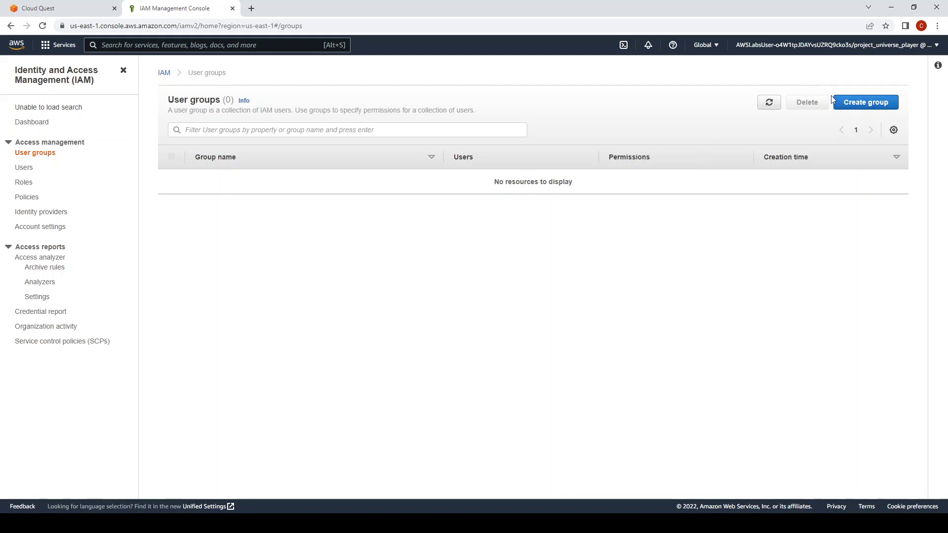
left_click(850, 102)
left_click(55, 8)
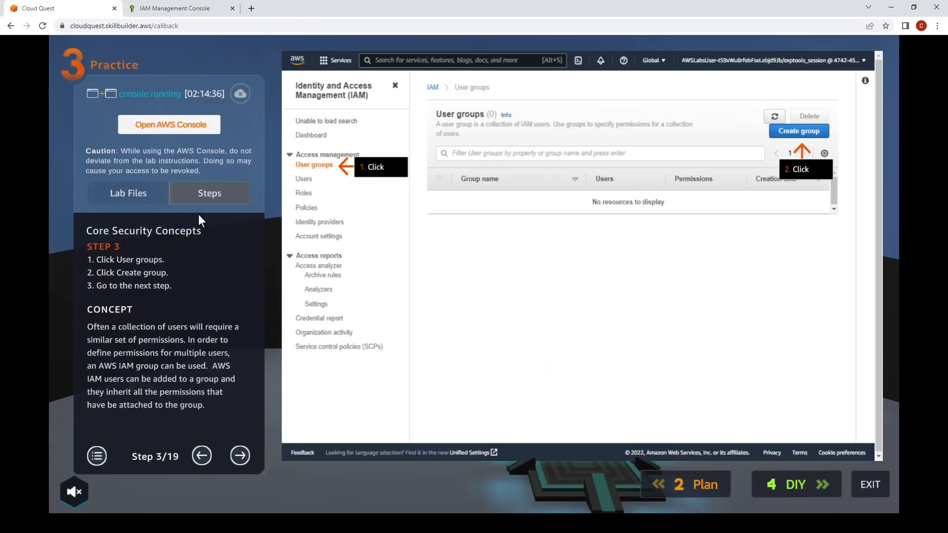
left_click(241, 456)
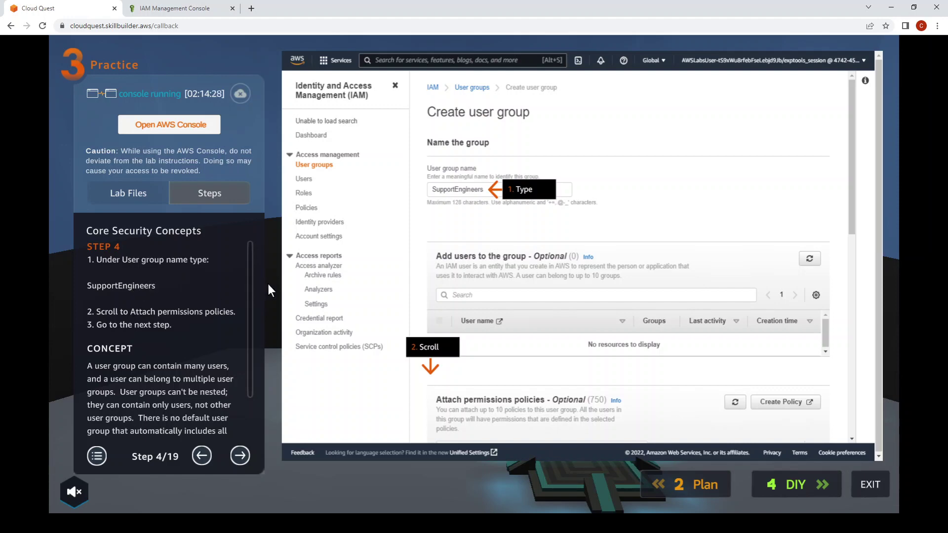
left_click(200, 10)
Enter group name SupportEngineers and copy AmazonEC2ReadOnlyAccess from Step 5 of the guide.
left_click(268, 181)
type("SupportEng")
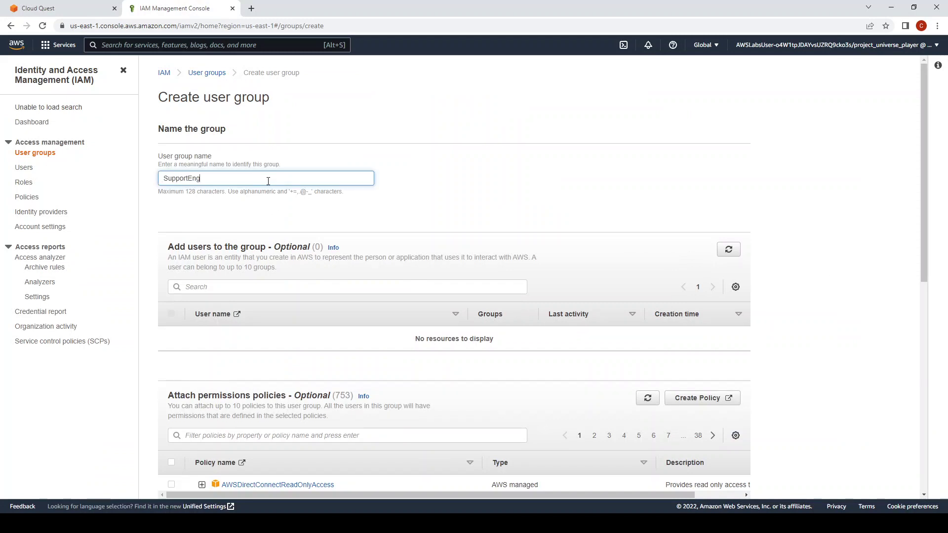
type("inneers")
left_click(82, 9)
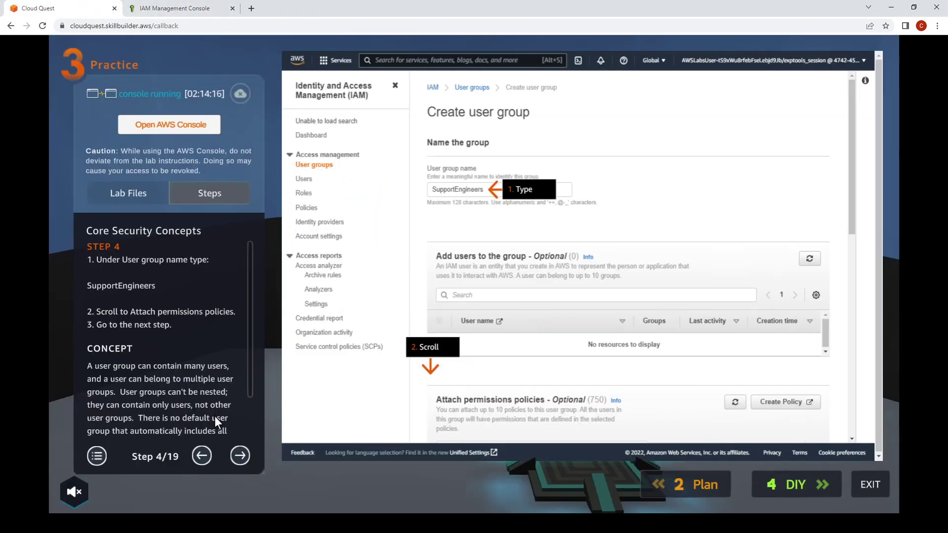
left_click(244, 461)
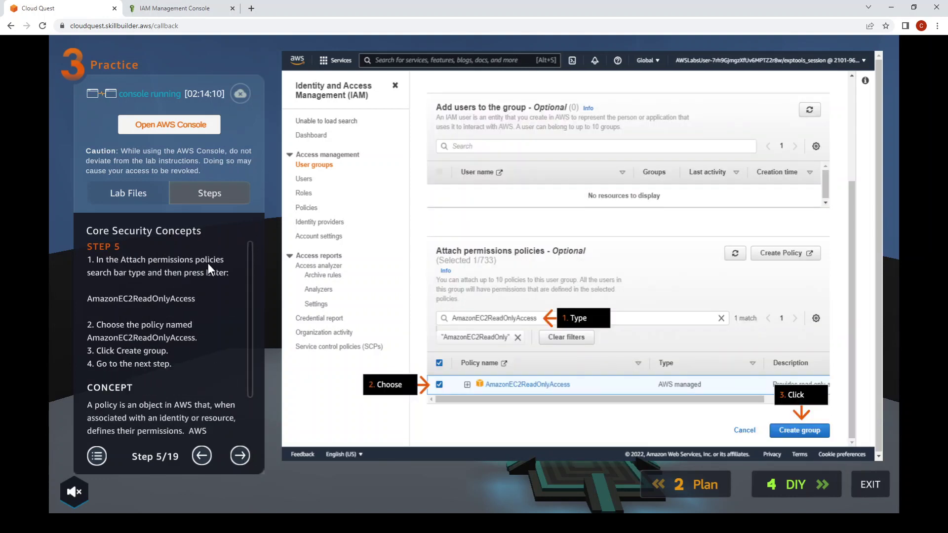
double_click(177, 297)
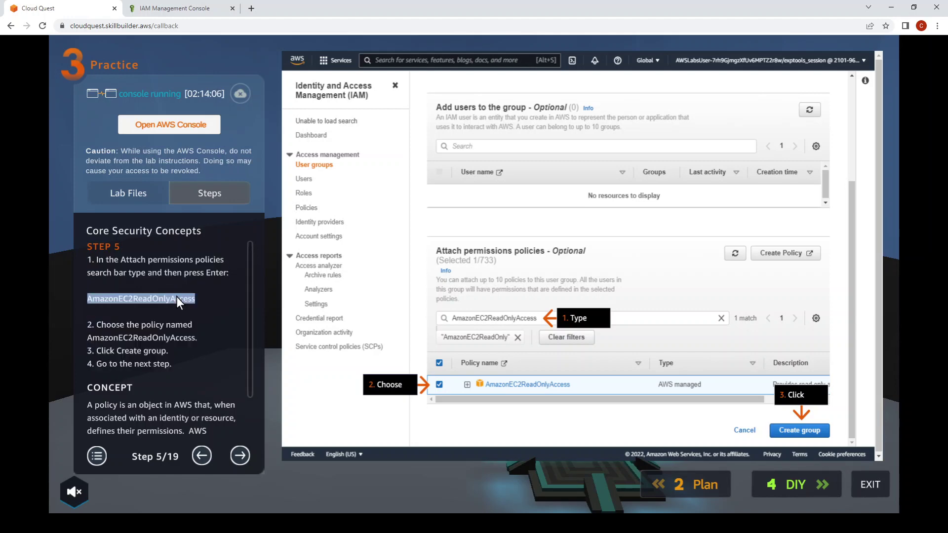
left_click(222, 7)
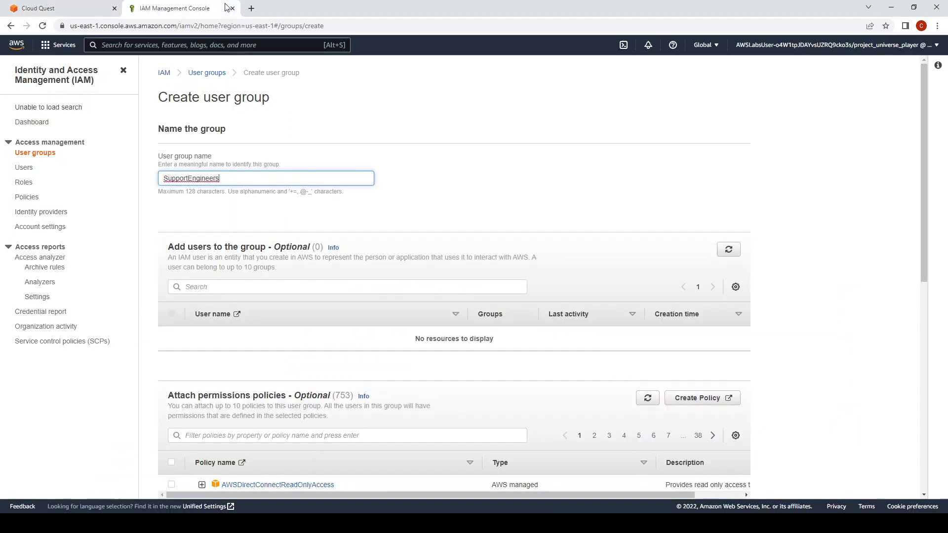
Clear the permissions policy filter and begin entering AmazonEC2ReadOnly.
scroll(326, 282, "down", 3)
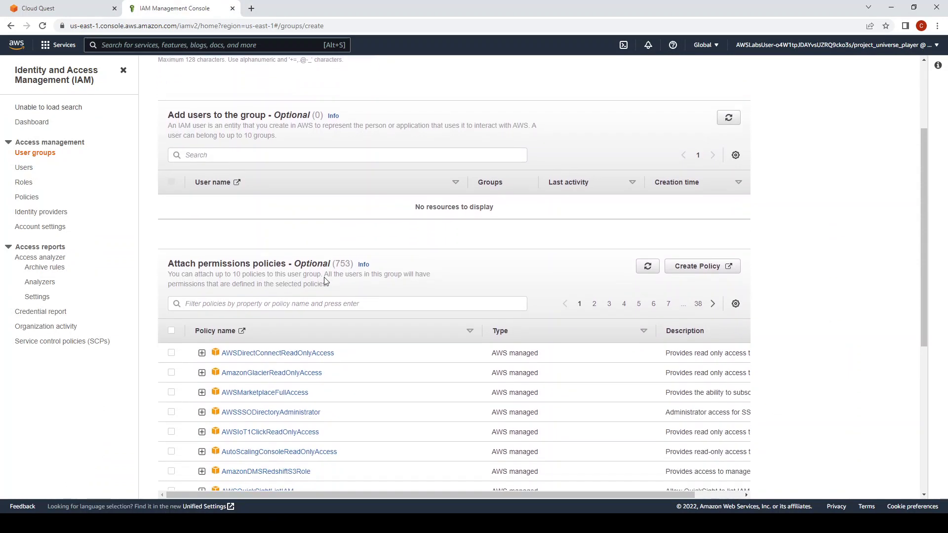
left_click(252, 287)
key("BackSpace")
double_click(257, 282)
key("BackSpace")
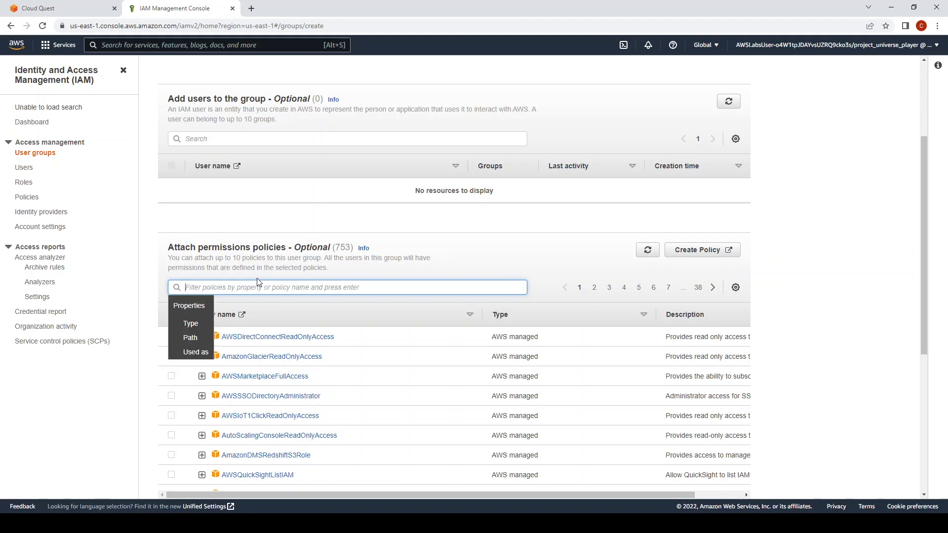
left_click(64, 7)
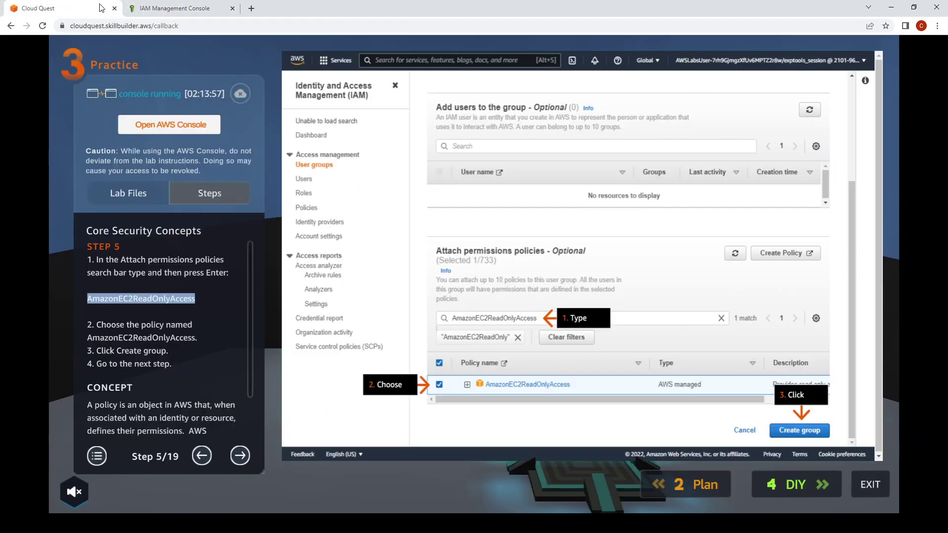
left_click(170, 8)
type("Ama")
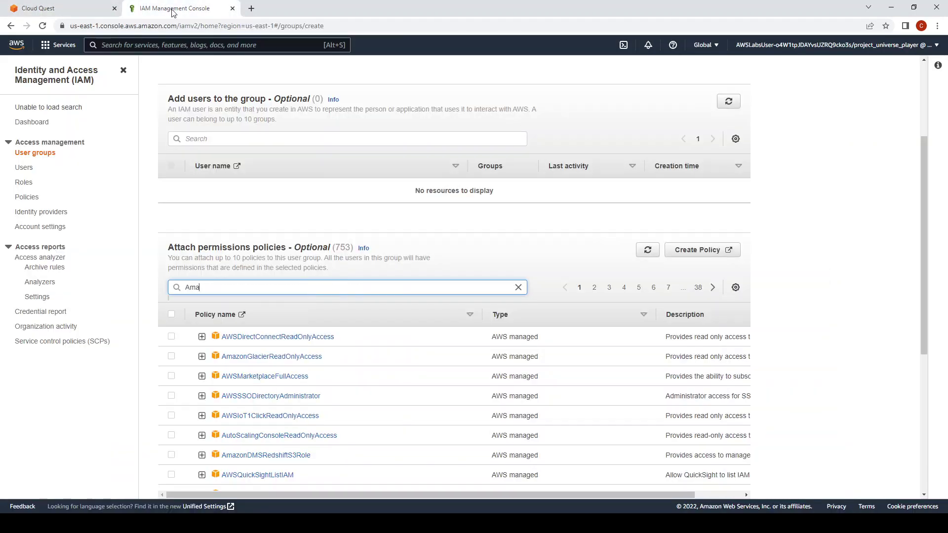
type("zonEC2ReadOnly")
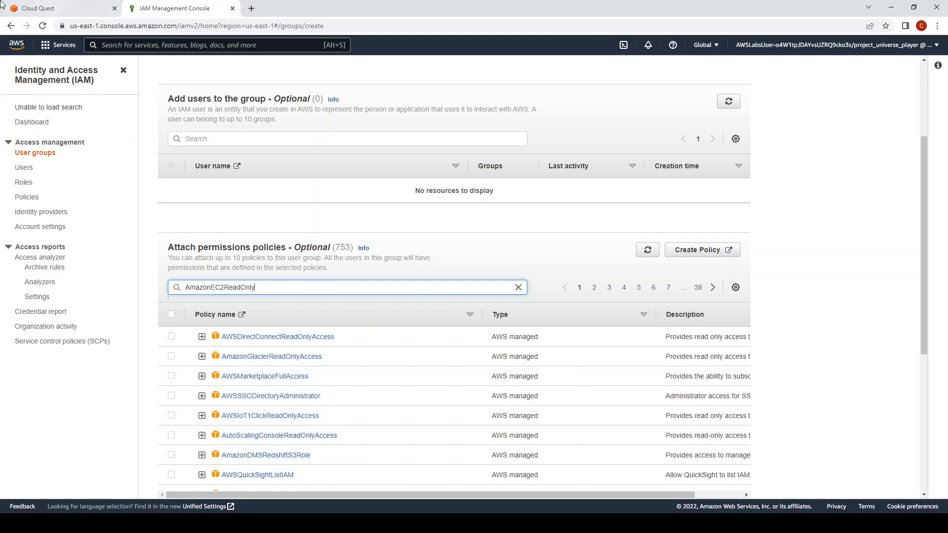
Complete the filter as AmazonEC2ReadOnlyAccess and apply it to the policy list.
left_click(45, 8)
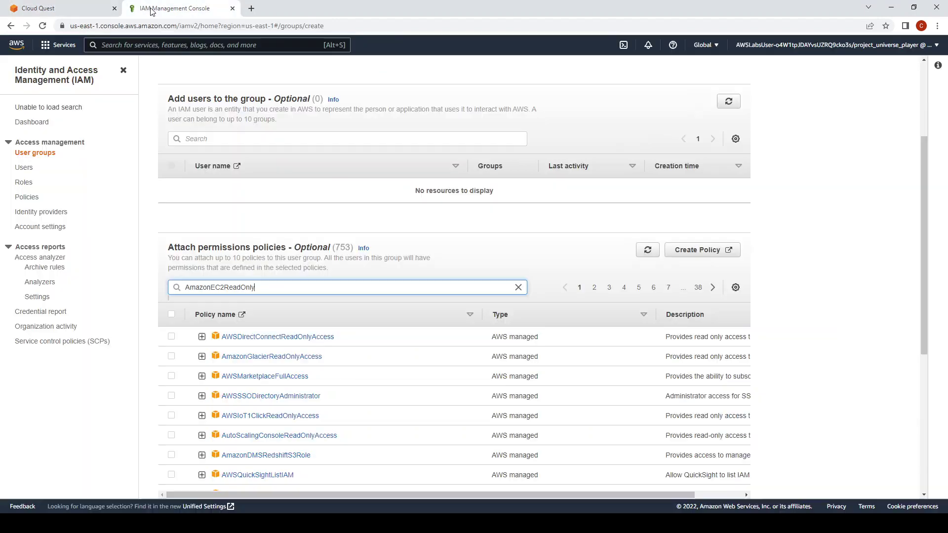
left_click(151, 10)
type("Access")
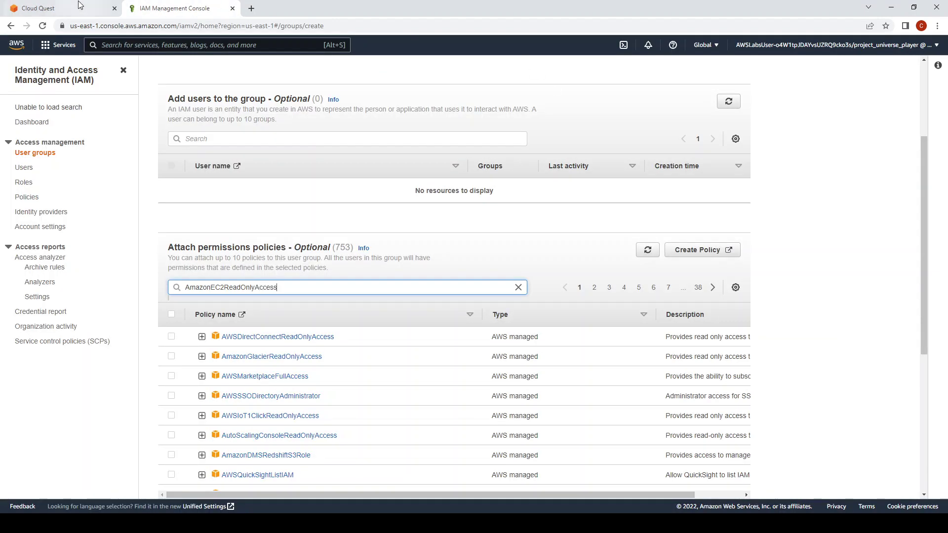
left_click(94, 9)
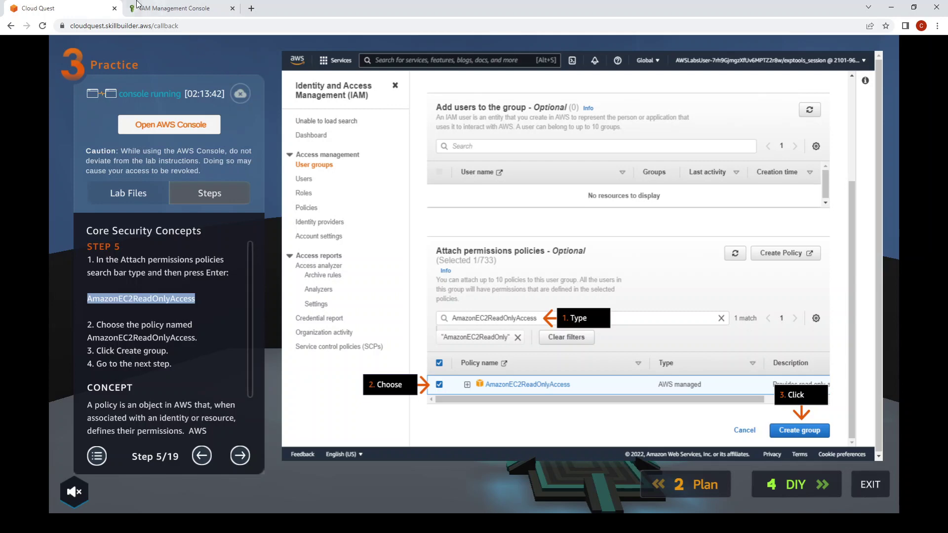
left_click(158, 8)
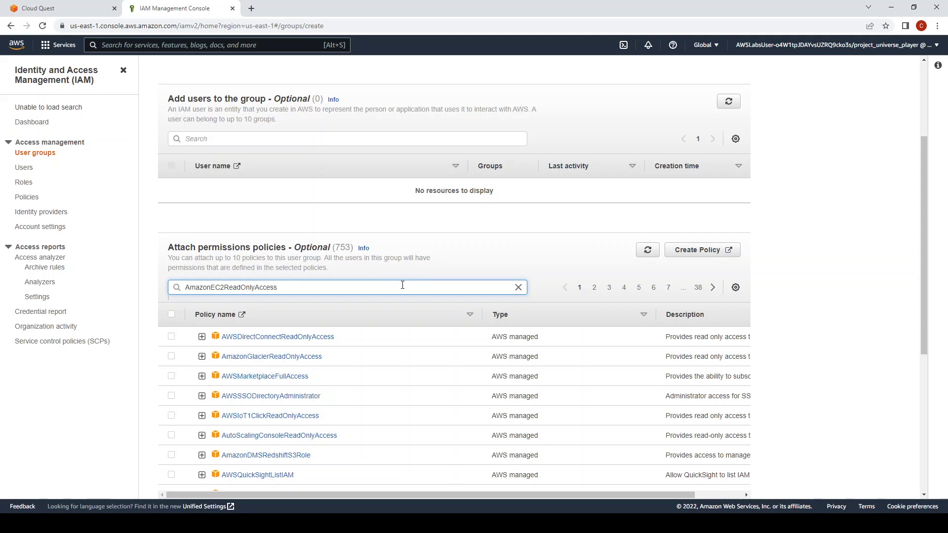
key("Return")
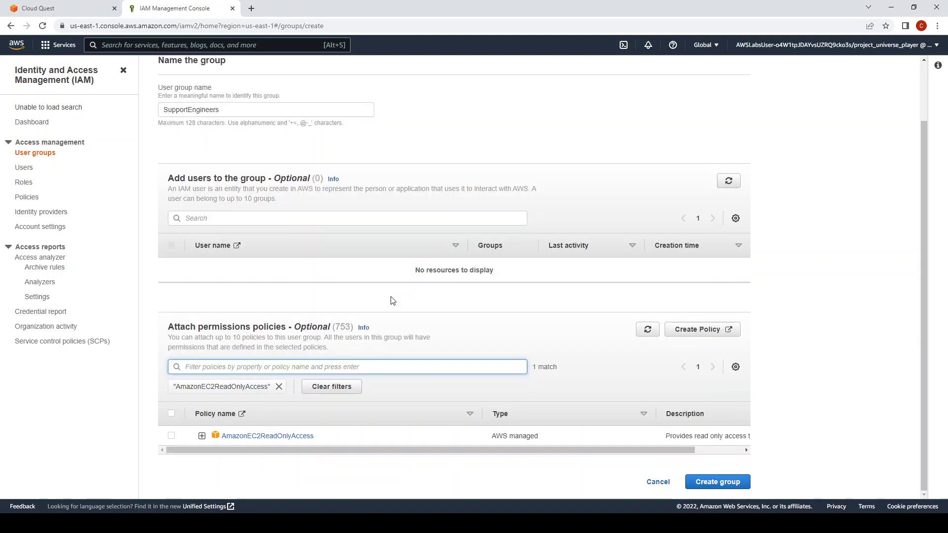
Attach AmazonEC2ReadOnlyAccess and create the SupportEngineers group.
left_click(172, 436)
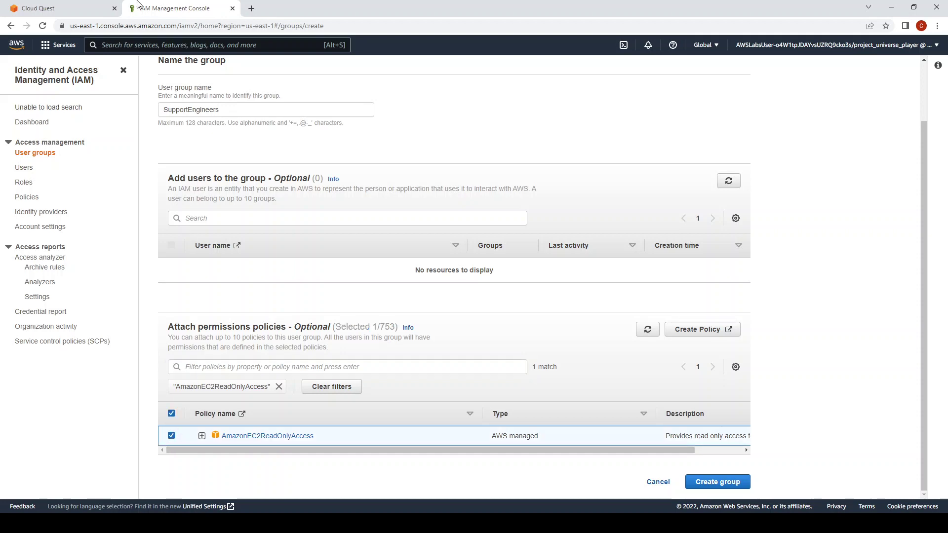
left_click(82, 10)
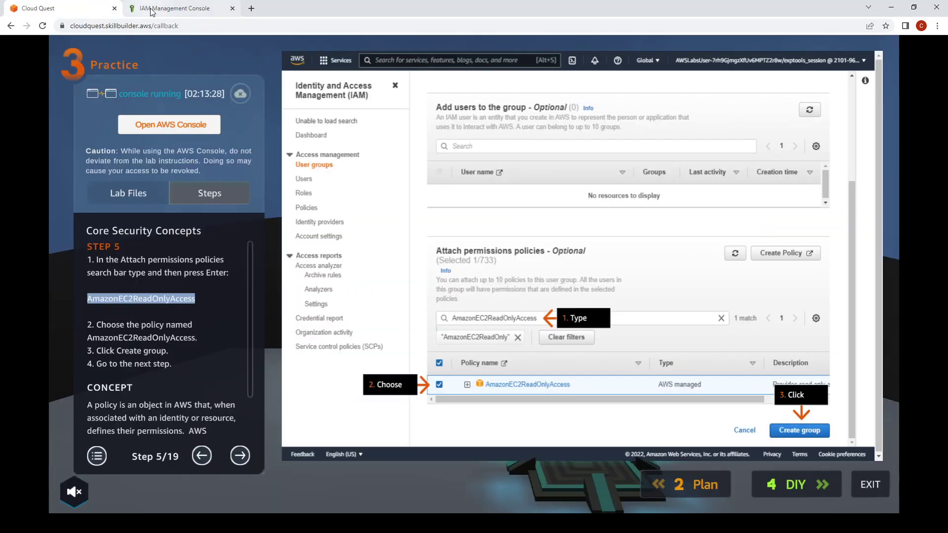
left_click(151, 10)
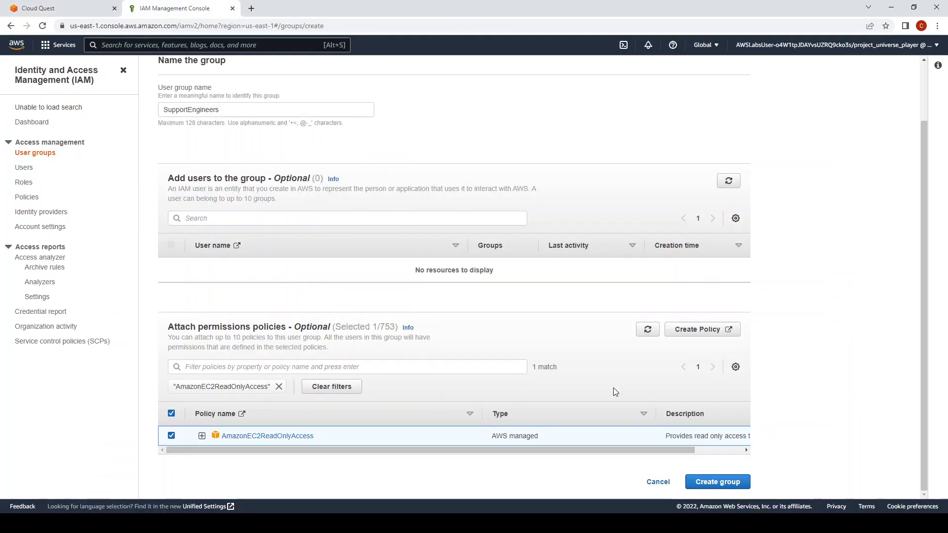
left_click(708, 481)
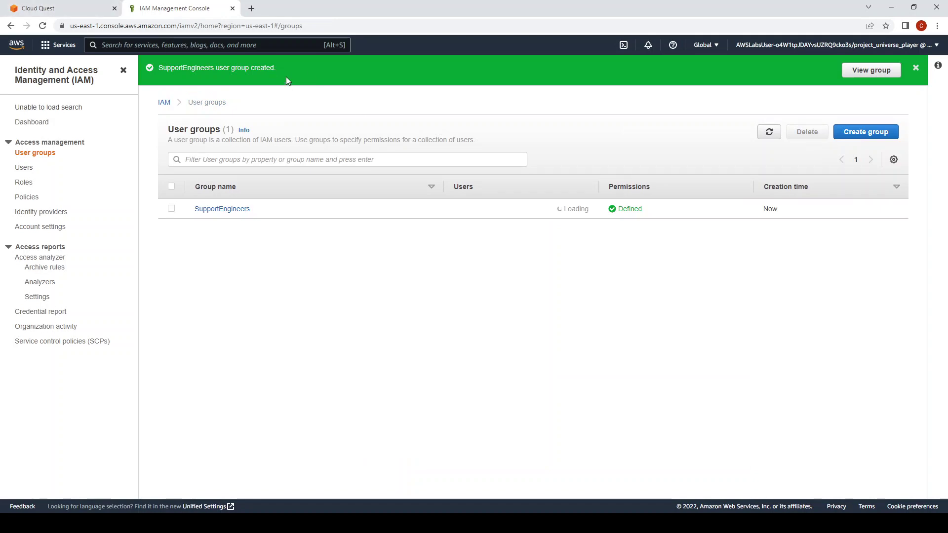
Advance the guide to Step 6, begin adding an IAM user, then reach Step 7.
left_click(49, 7)
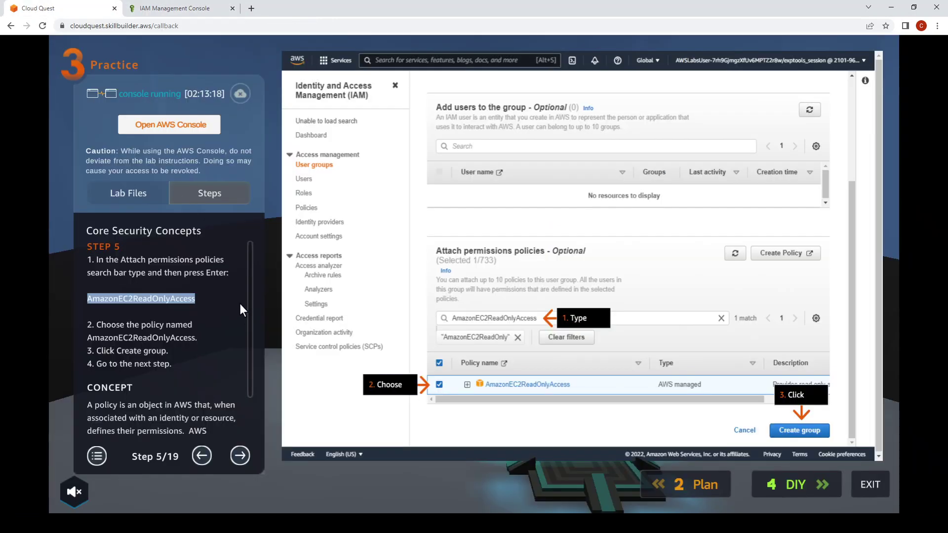
left_click(241, 454)
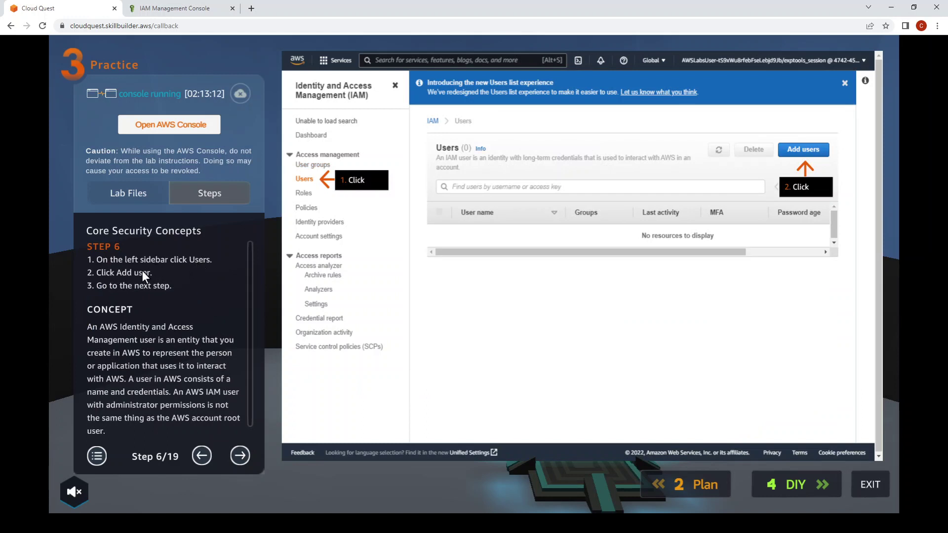
left_click(178, 8)
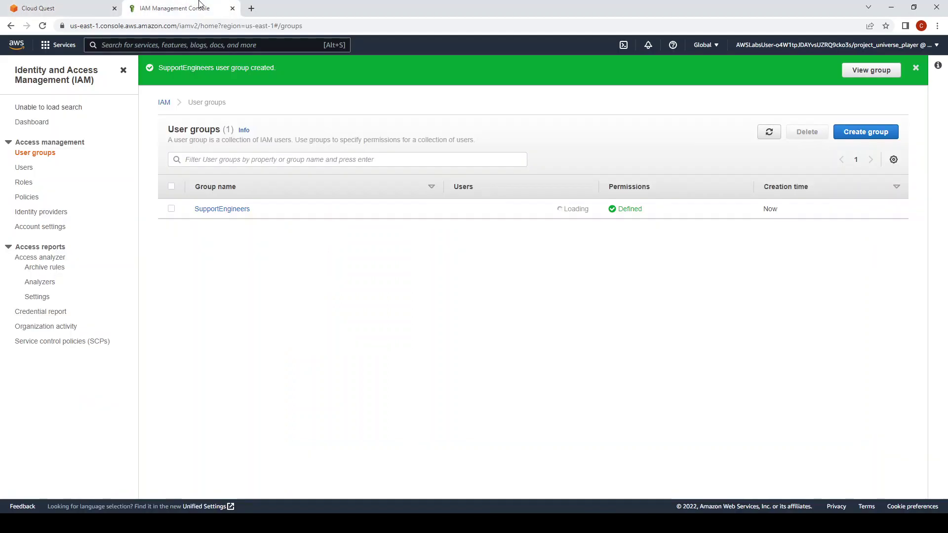
left_click(26, 168)
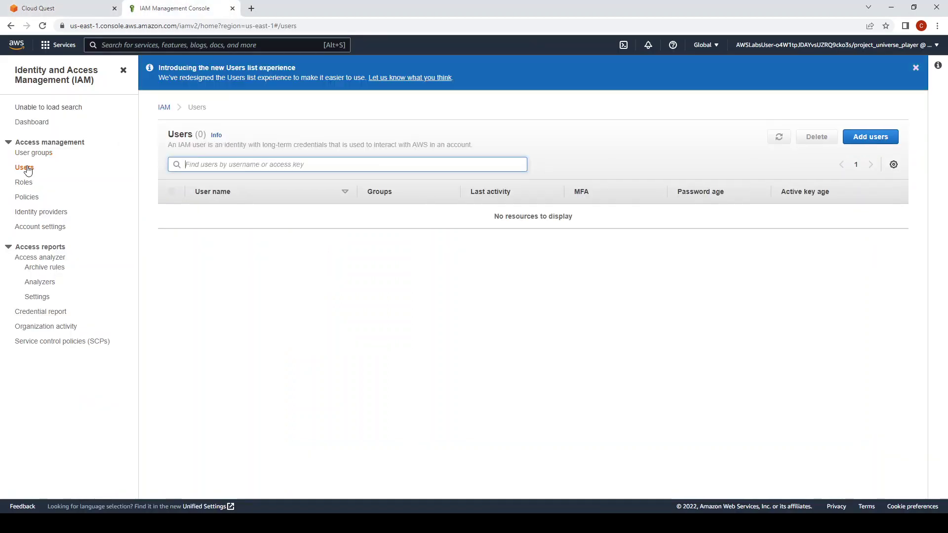
left_click(876, 142)
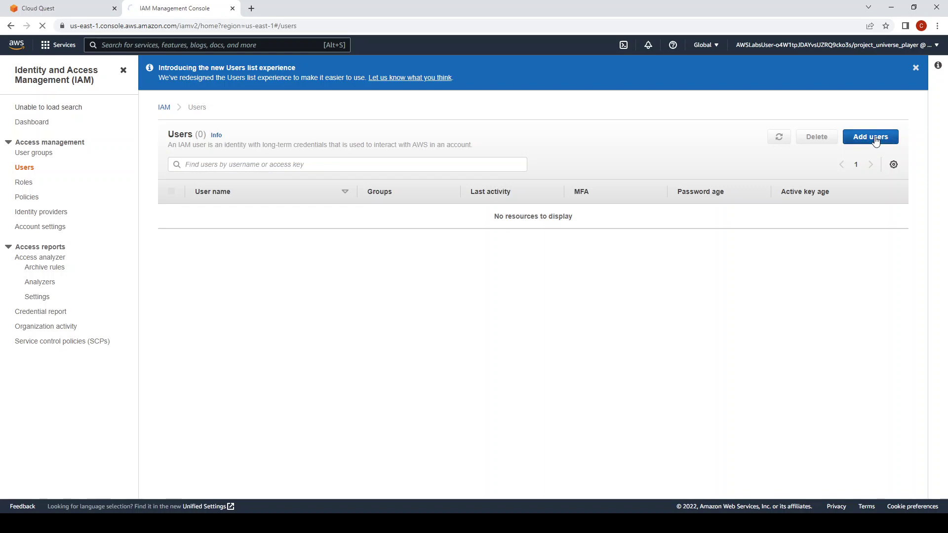
left_click(91, 4)
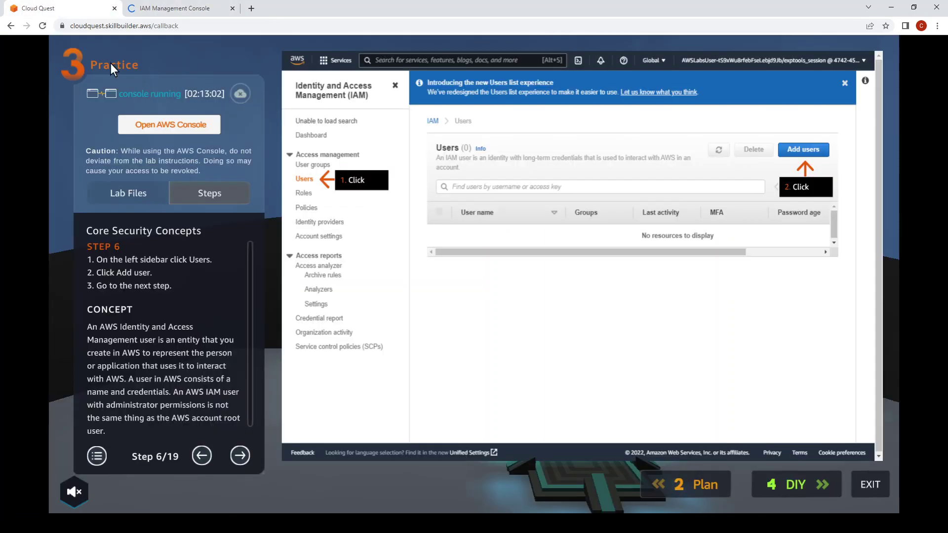
left_click(242, 459)
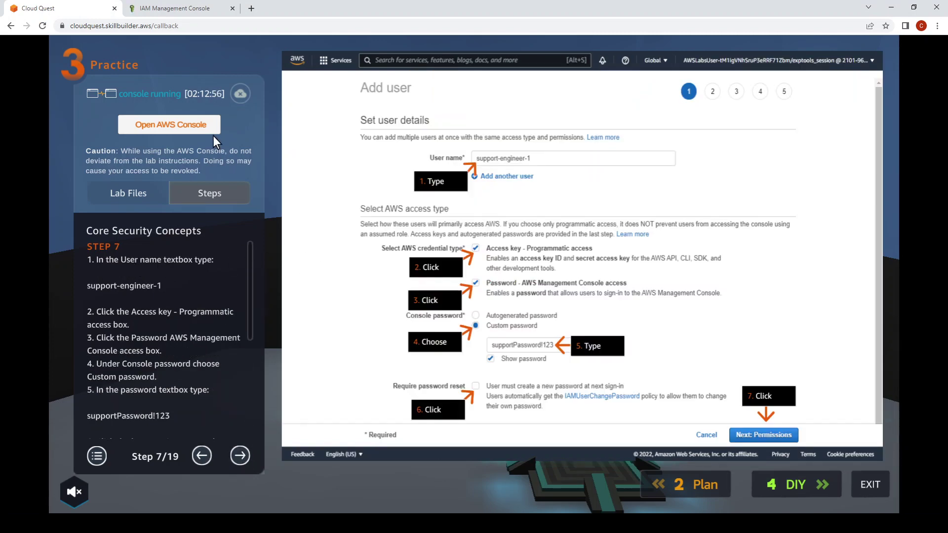
Name the new user support-engineer-1 and enable both access key and console password access.
left_click(197, 4)
left_click(398, 145)
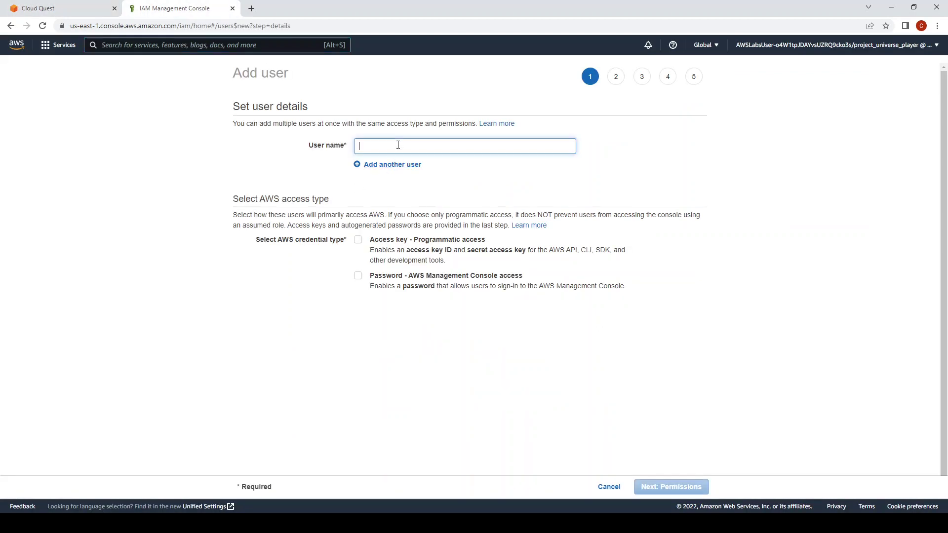
type("support-eng")
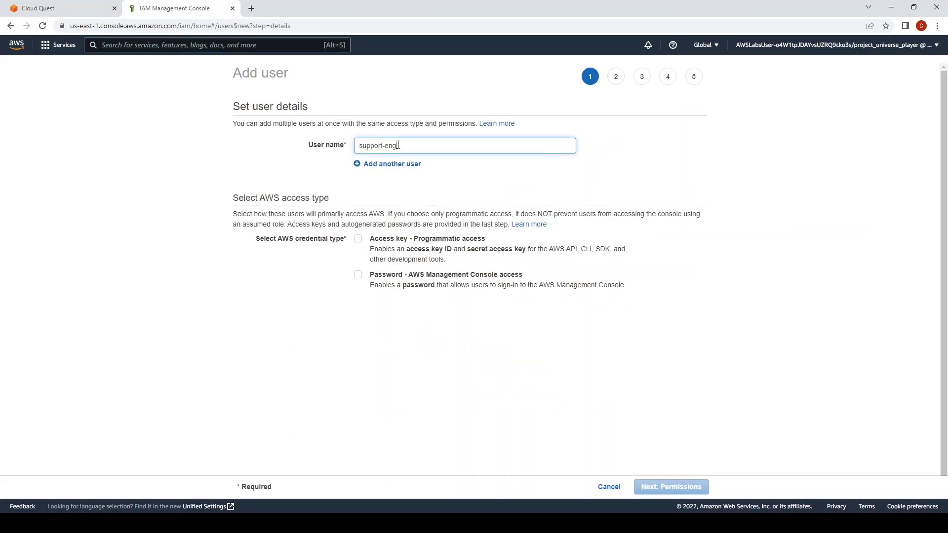
type("ineer-1")
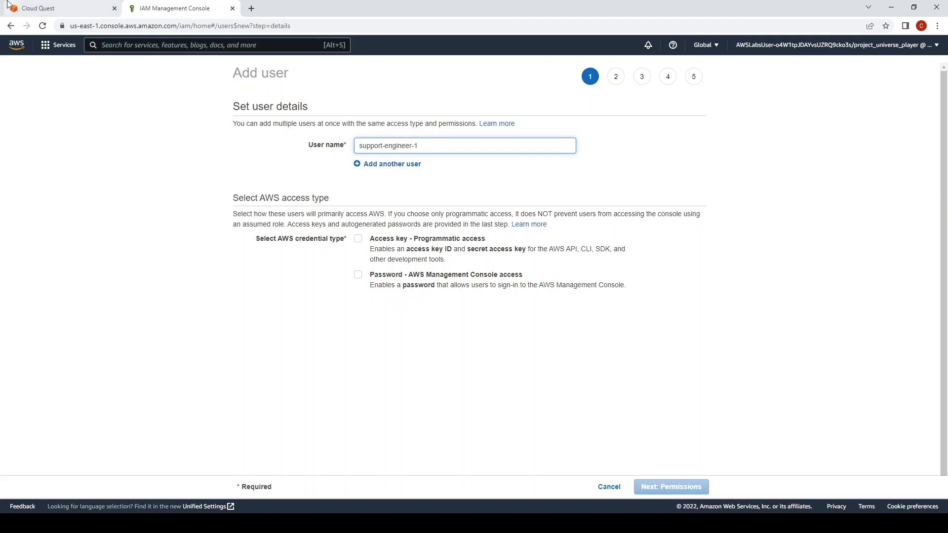
left_click(57, 7)
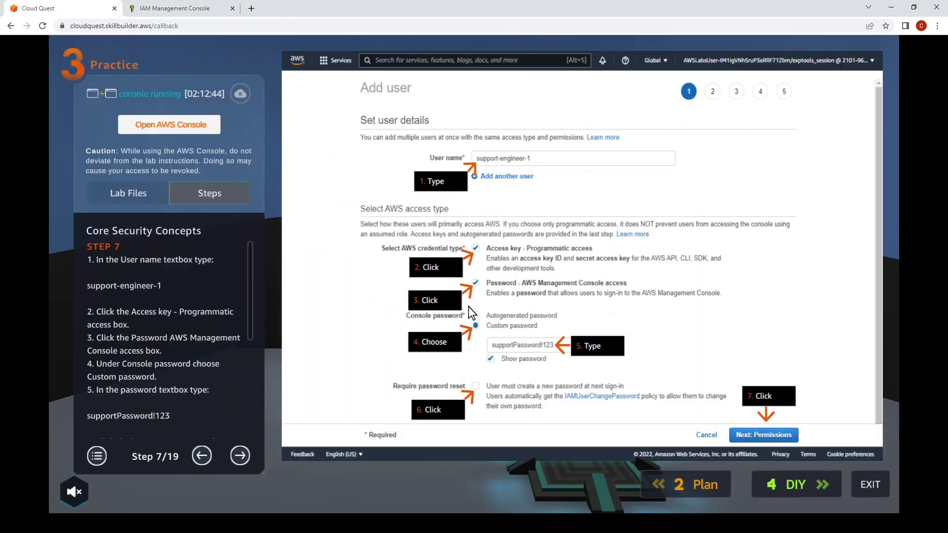
left_click(178, 10)
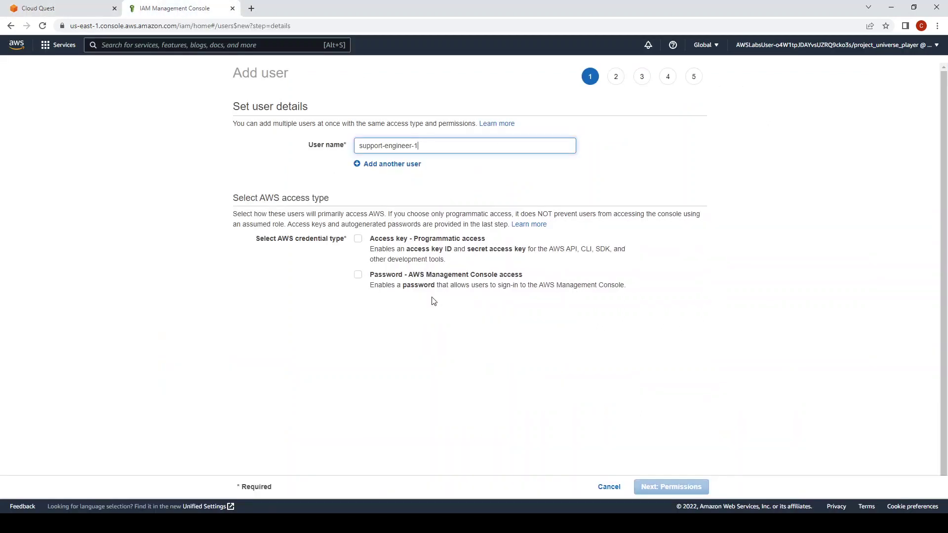
left_click(358, 239)
left_click(358, 275)
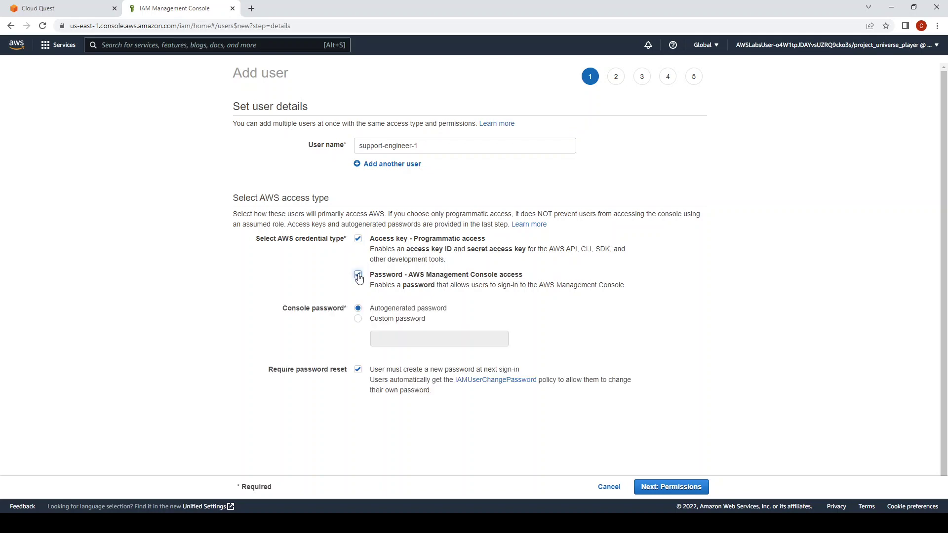
Choose a custom console password, enter it, and reveal it to verify.
left_click(79, 10)
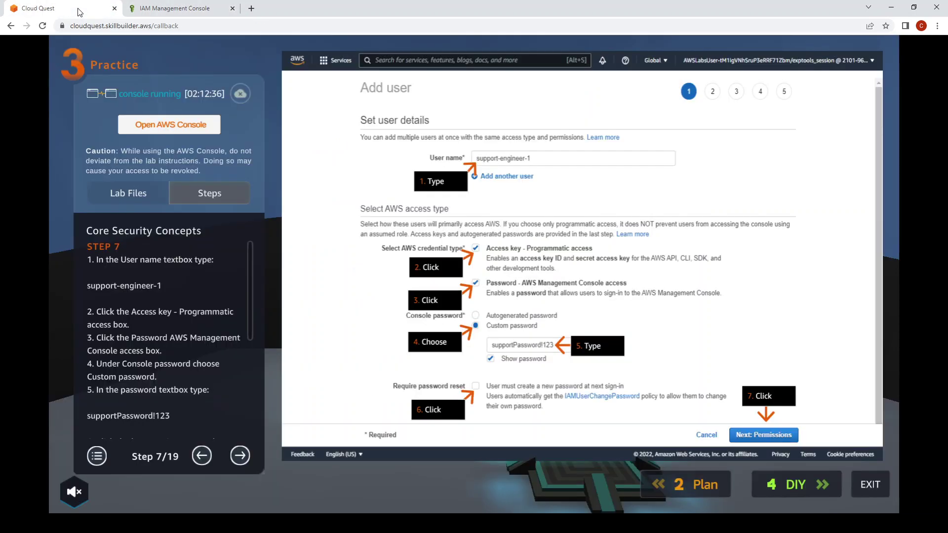
left_click(175, 8)
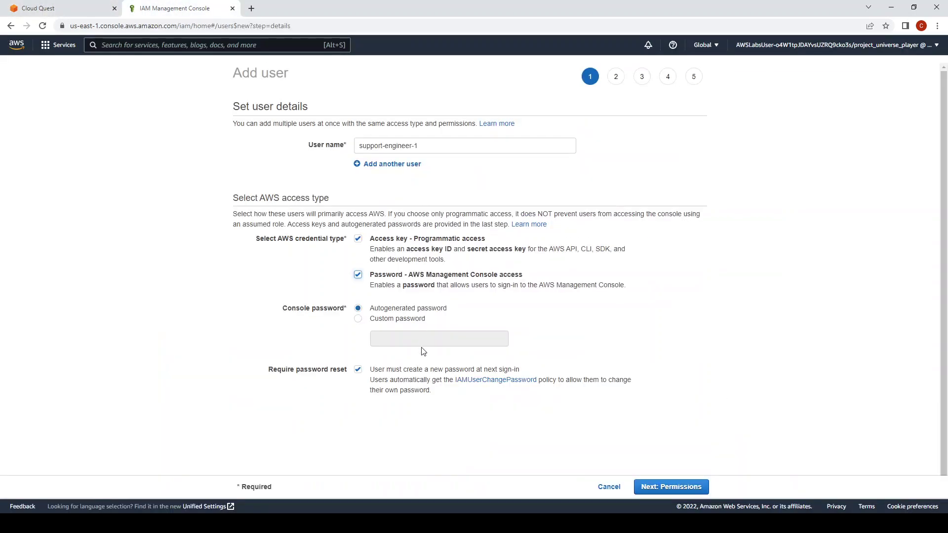
left_click(358, 319)
left_click(69, 7)
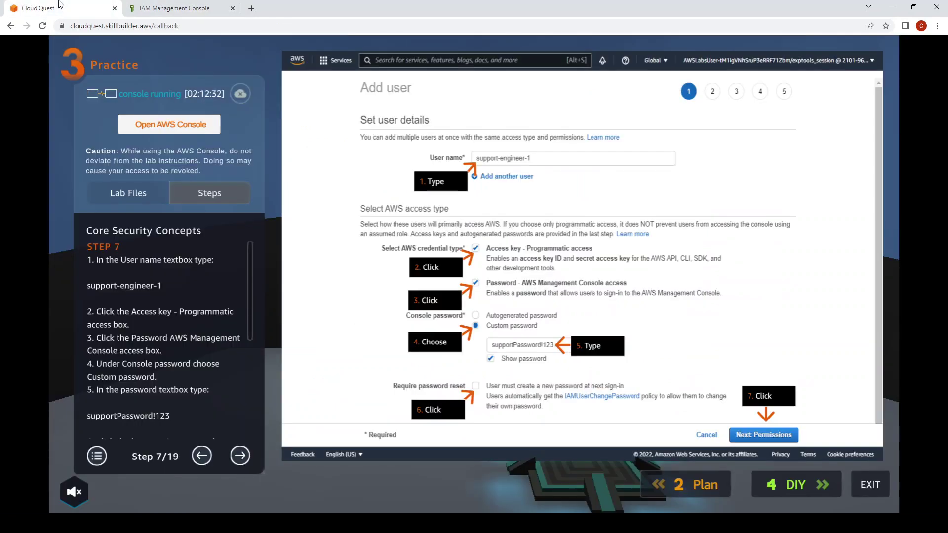
left_click(168, 5)
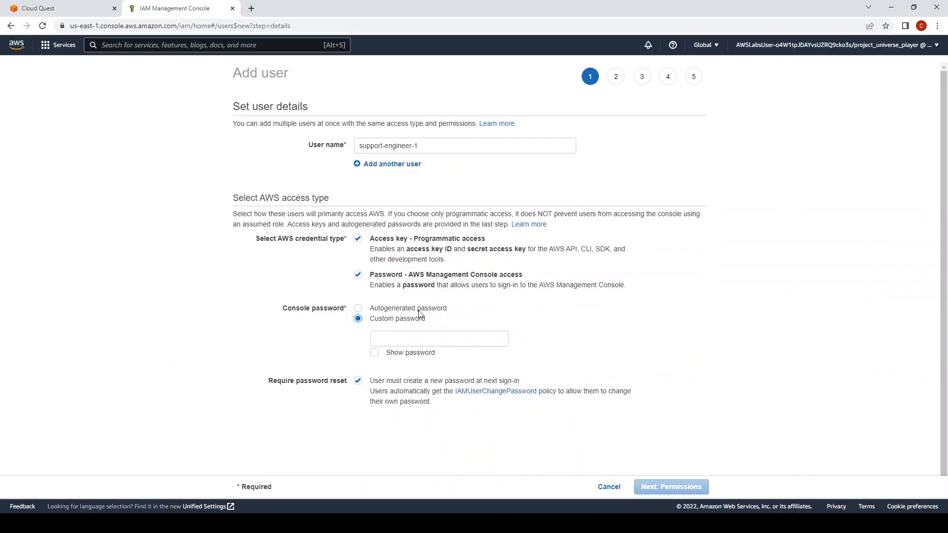
left_click(422, 333)
type("•••••••")
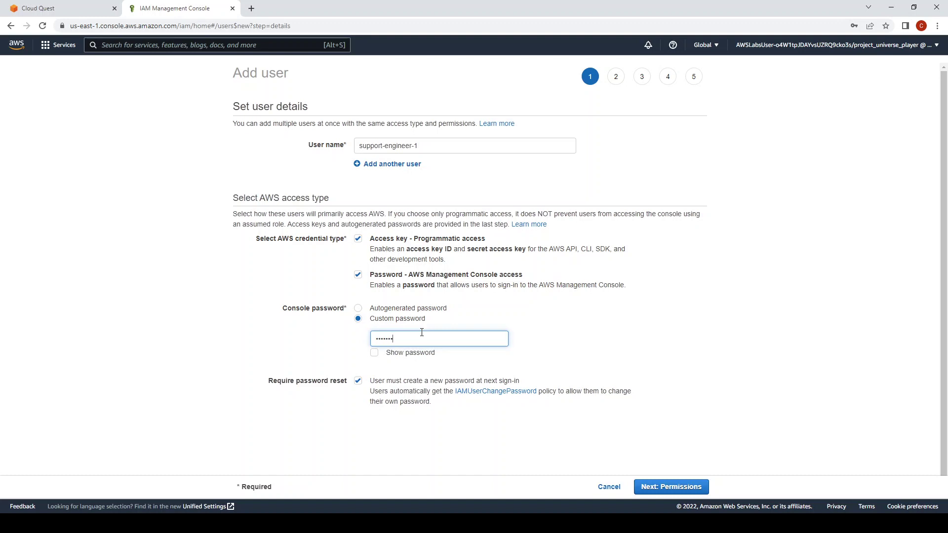
type("••")
left_click(402, 354)
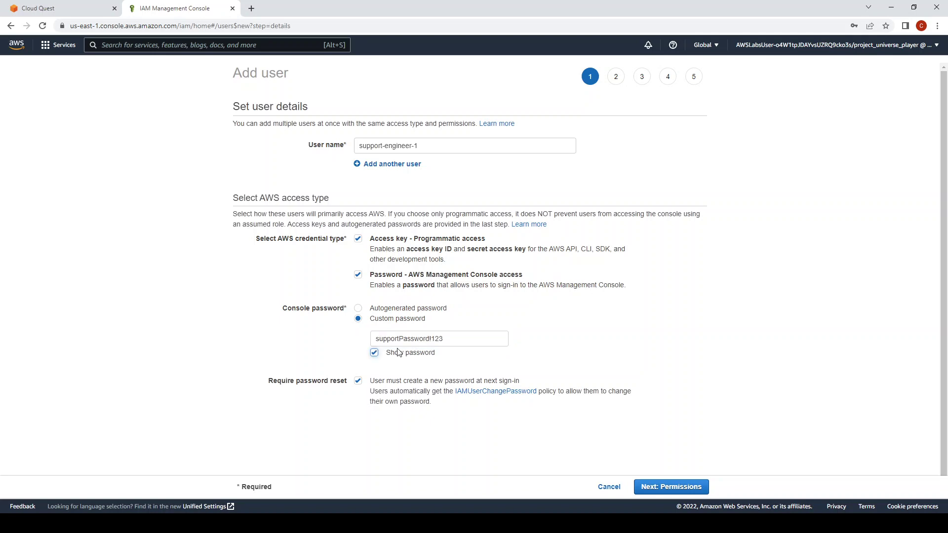
Turn off the required password reset at next sign-in and continue to permissions.
left_click(64, 5)
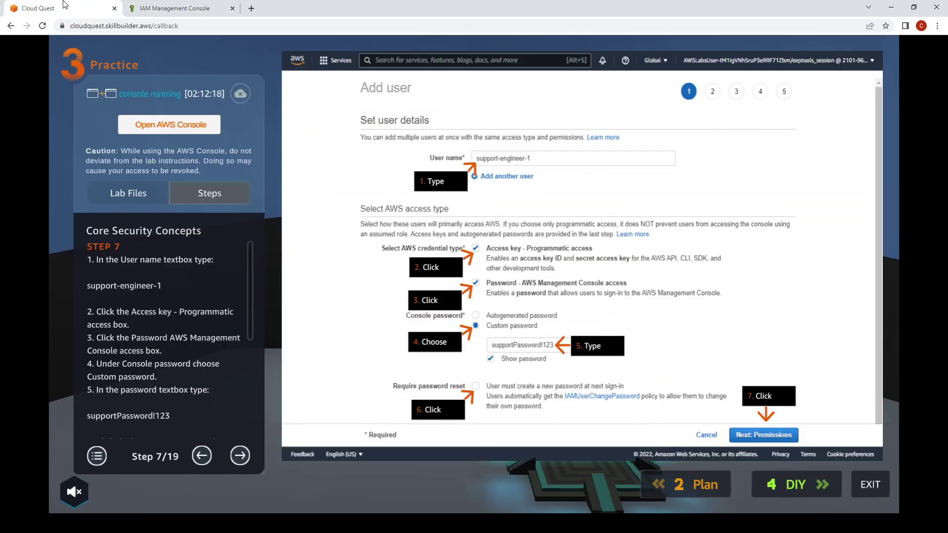
left_click_drag(253, 311, 255, 371)
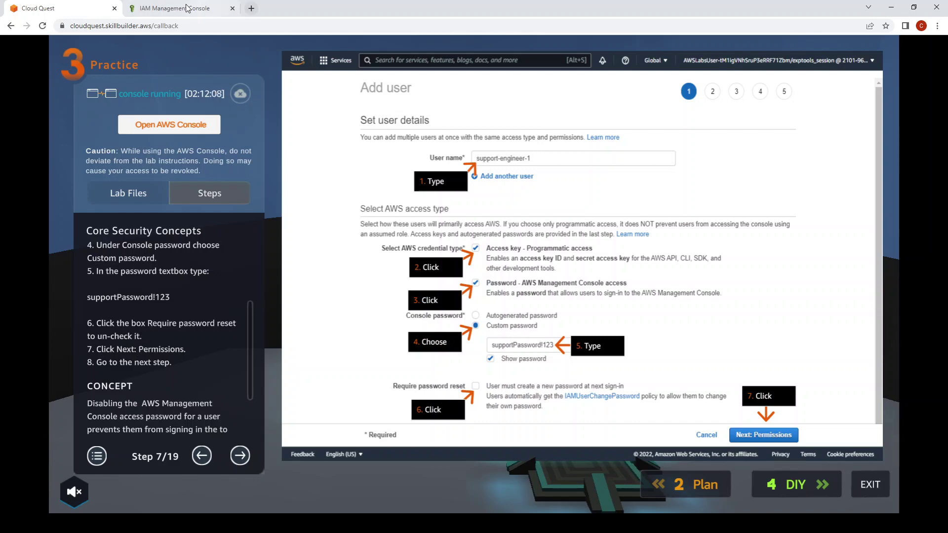
left_click(220, 8)
left_click(357, 382)
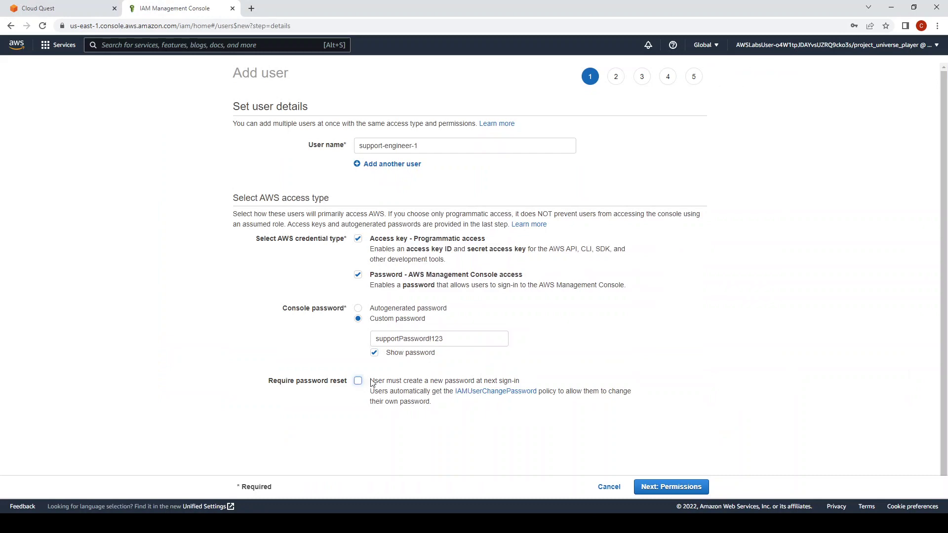
left_click(48, 7)
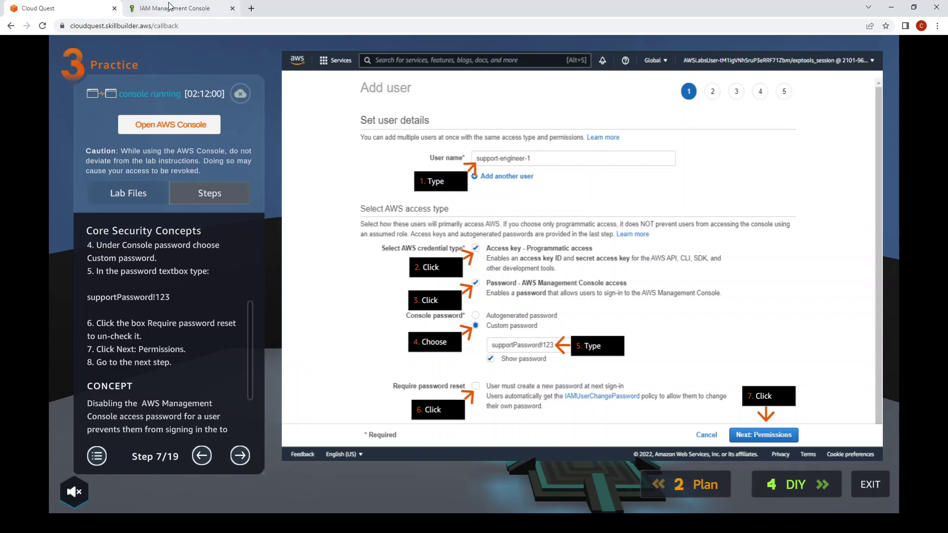
left_click(188, 6)
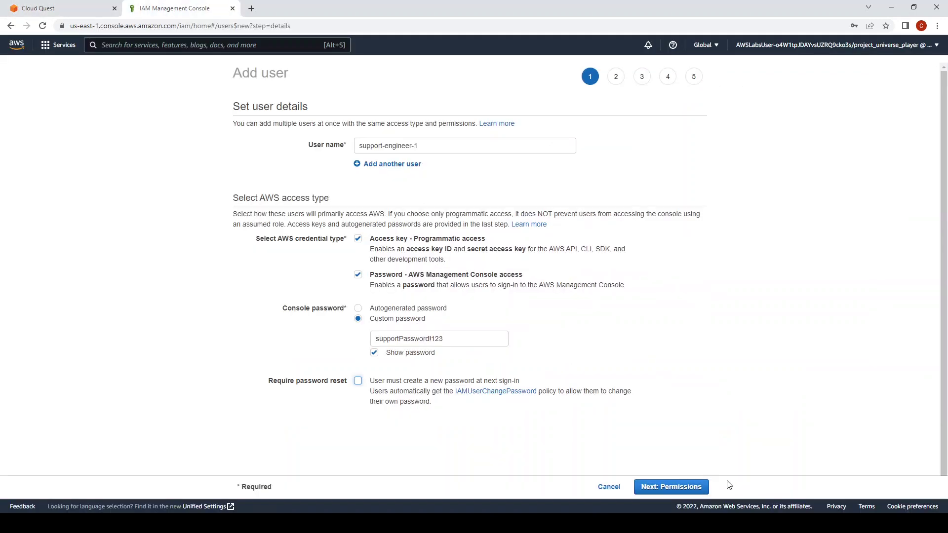
left_click(684, 489)
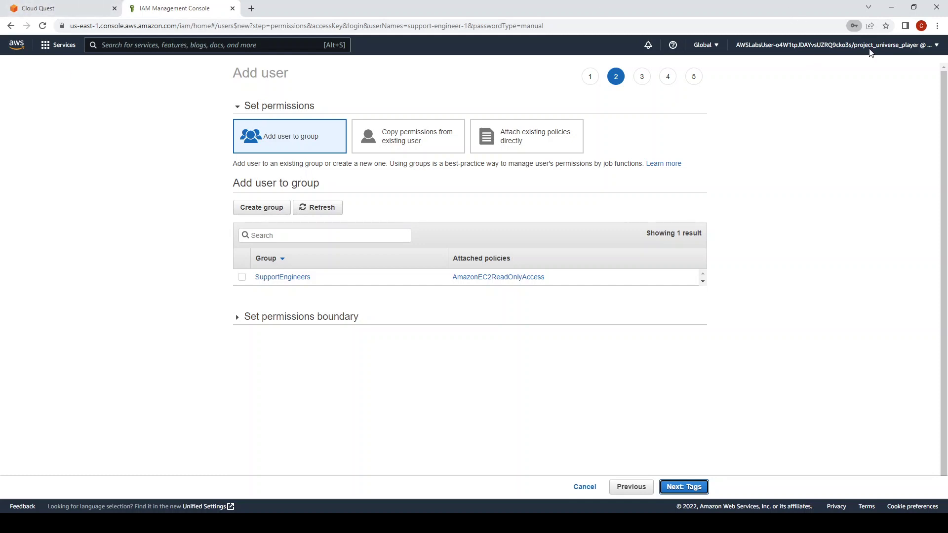
Advance the lab guide to Step 8 and compare its screenshot with the permissions page.
left_click(33, 9)
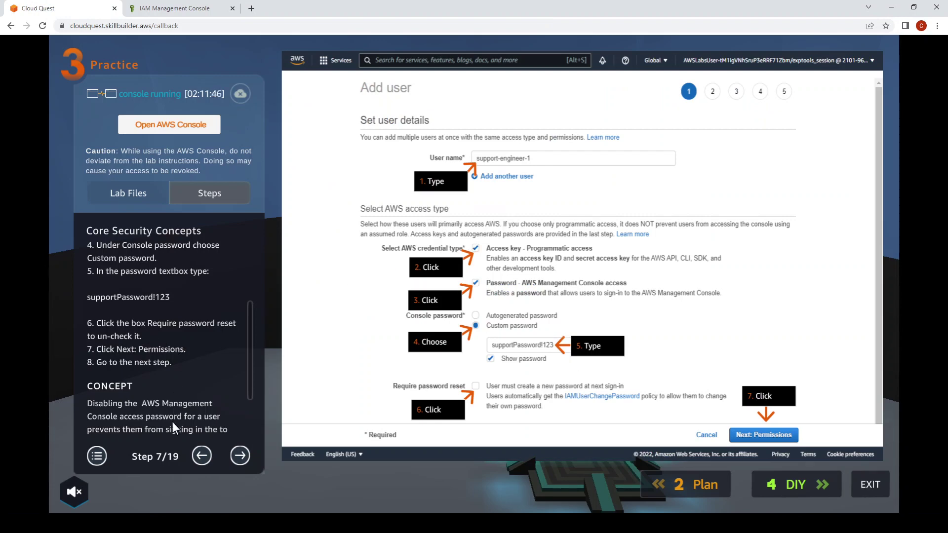
left_click(244, 456)
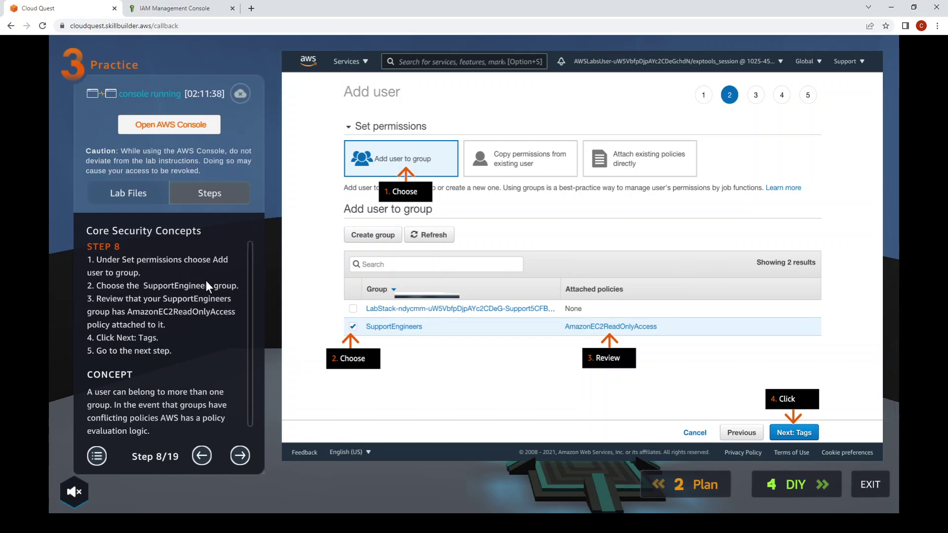
left_click(197, 8)
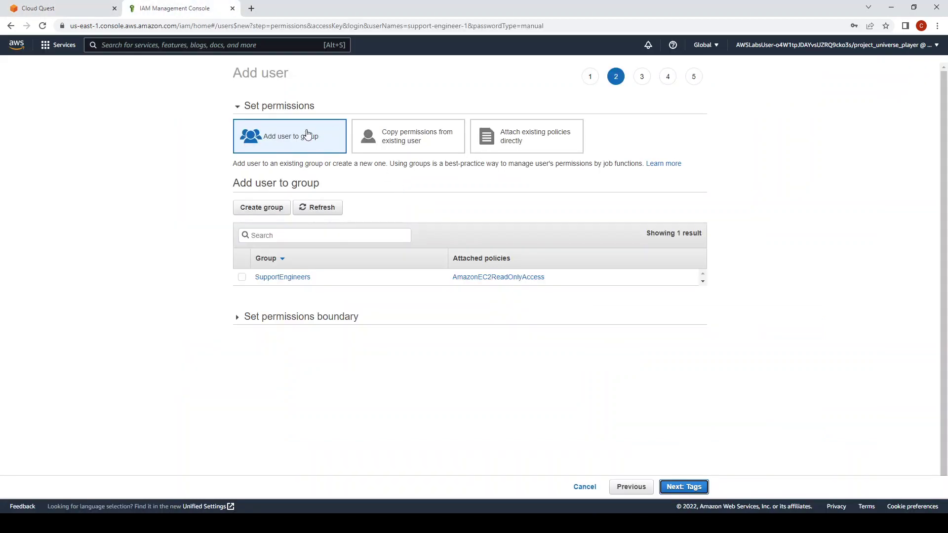
left_click(53, 9)
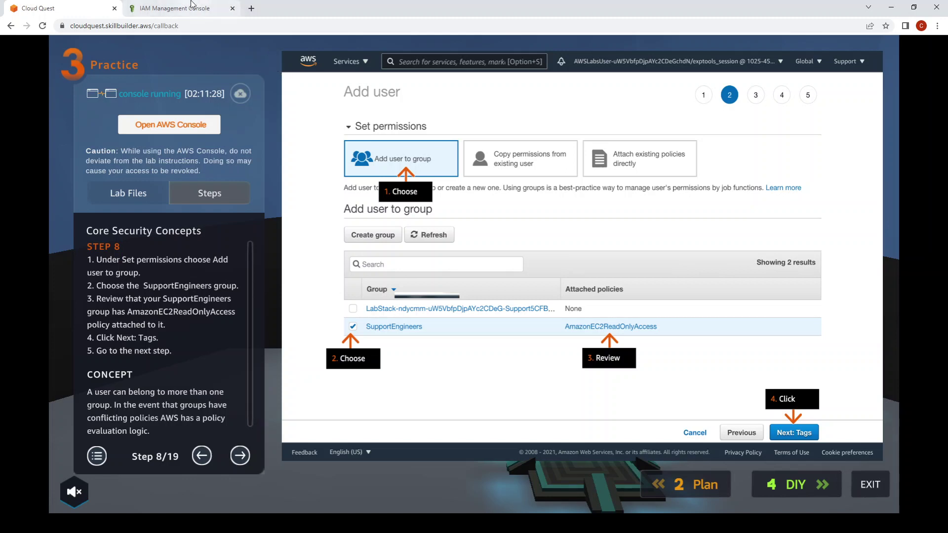
left_click(198, 8)
Add the user to the SupportEngineers group and move on to the tags step.
left_click(242, 277)
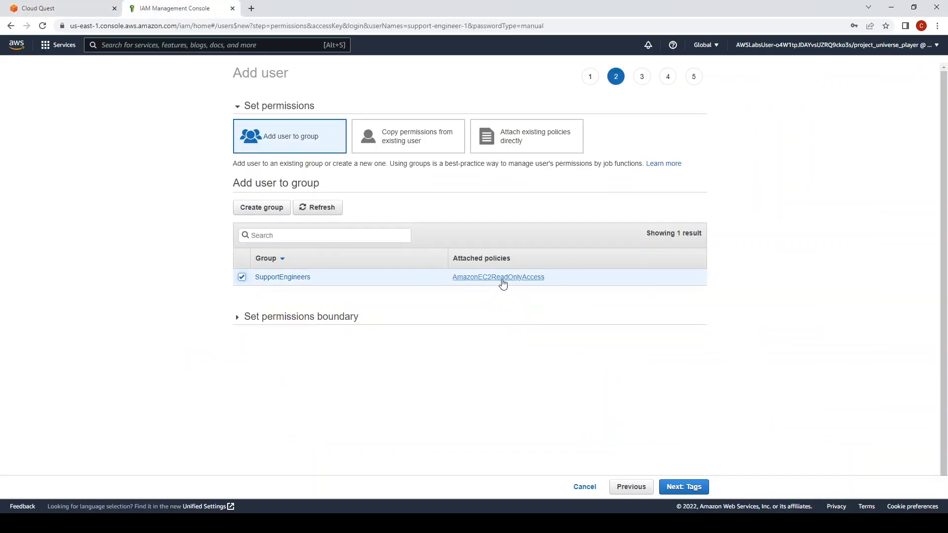
left_click(49, 8)
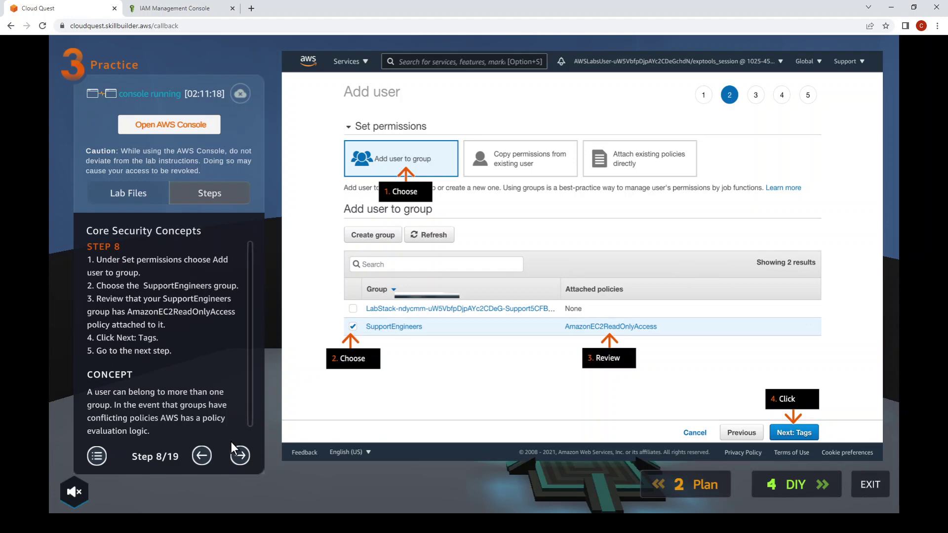
left_click(175, 8)
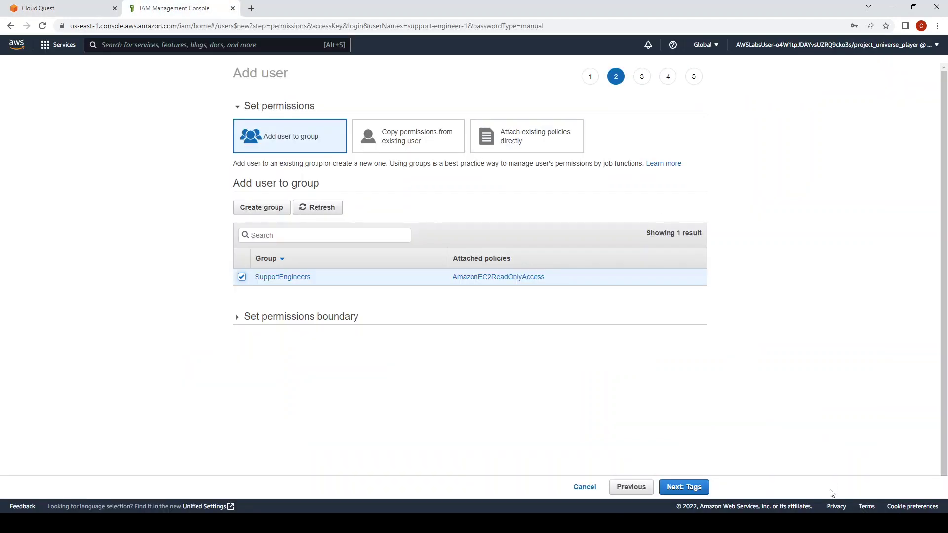
left_click(684, 487)
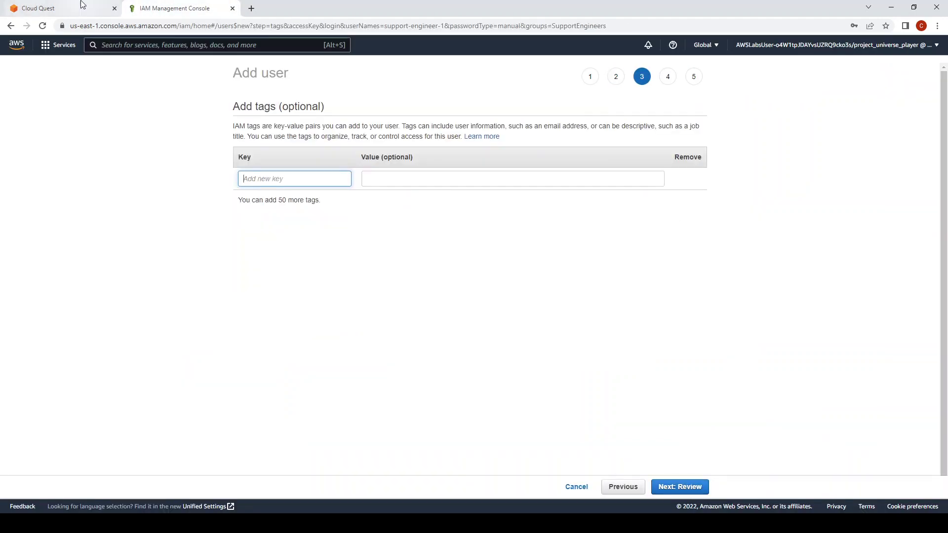
Advance the lab guide to Step 9 for the tagging instructions.
left_click(68, 7)
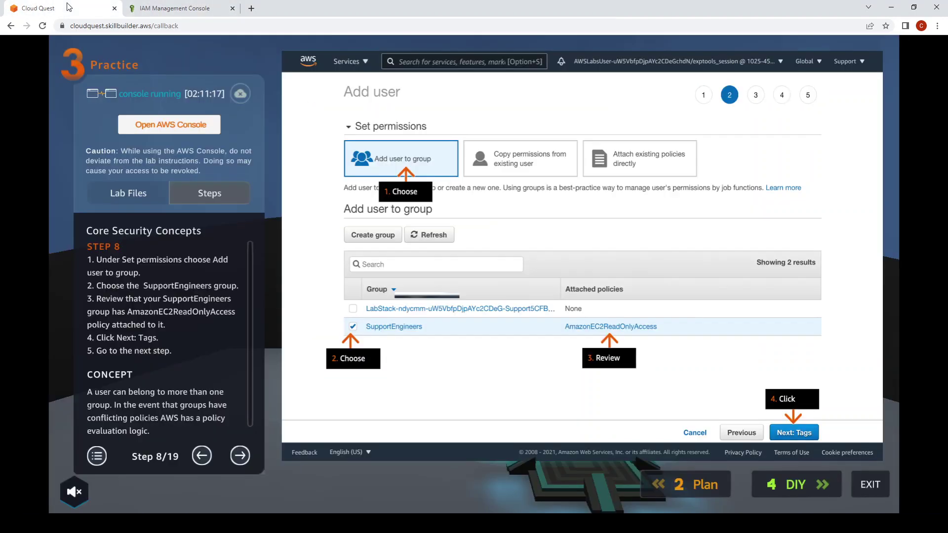
left_click(242, 451)
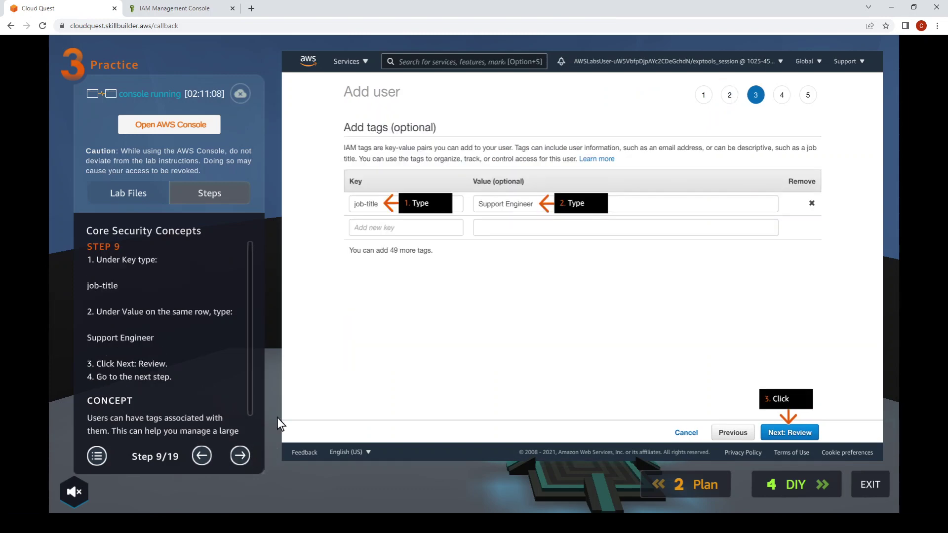
left_click(175, 8)
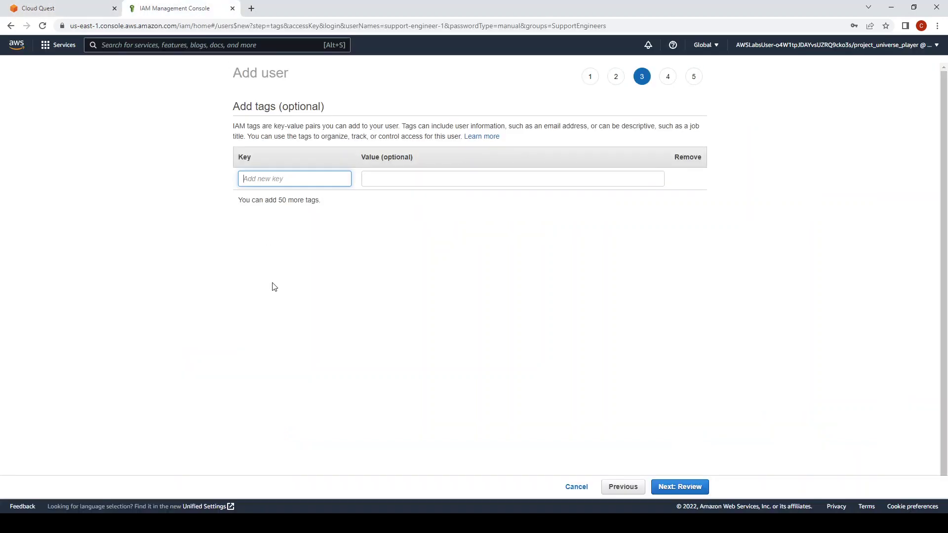
Add a job-title tag with value Support Engineer and proceed to Review.
type("job-title")
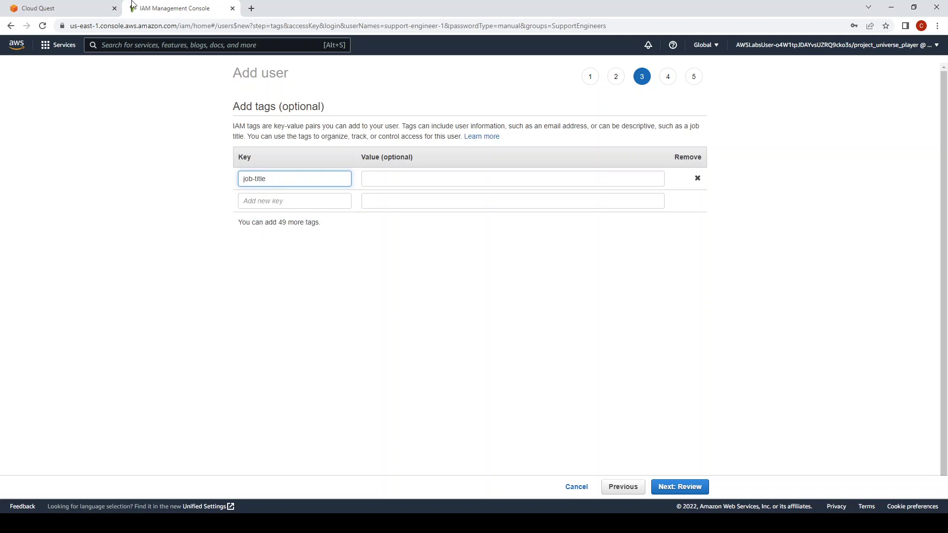
left_click(68, 11)
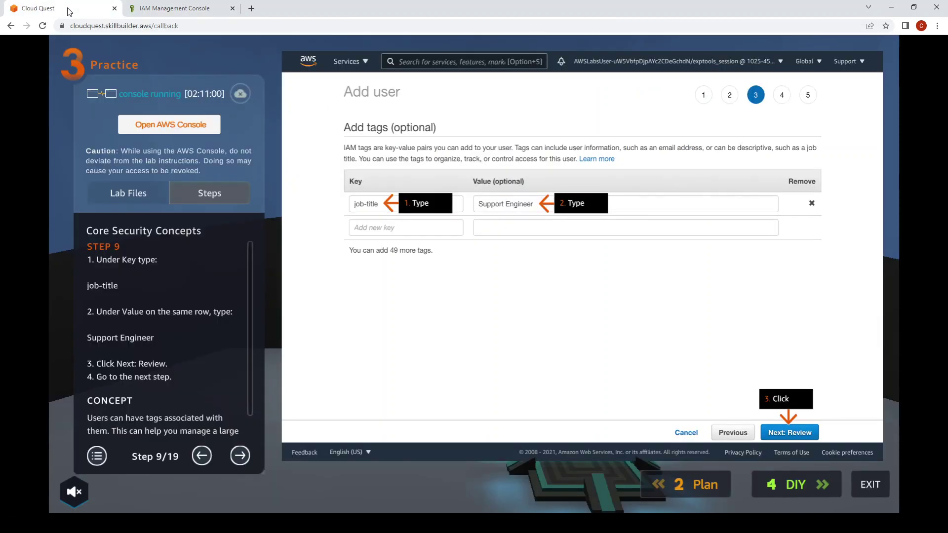
left_click(198, 9)
left_click(431, 183)
type("Support Engineer")
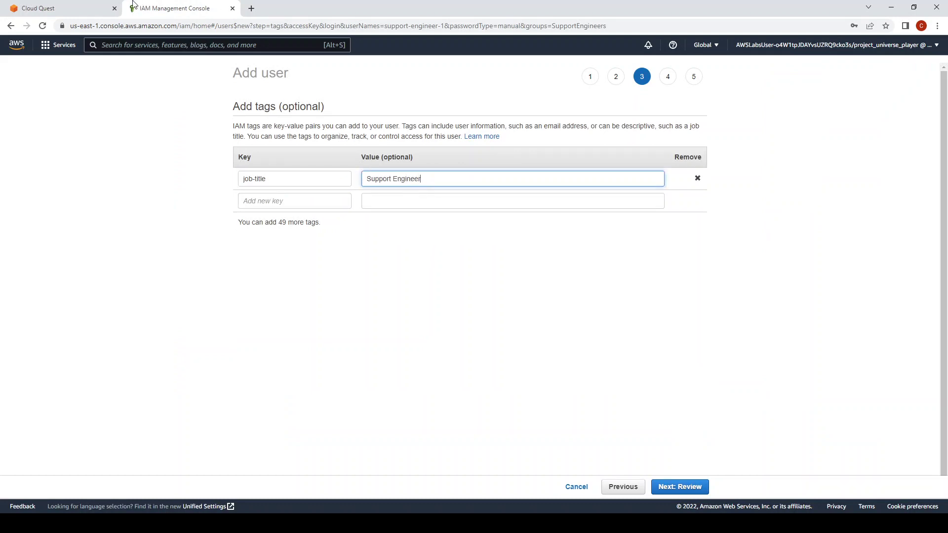
left_click(62, 8)
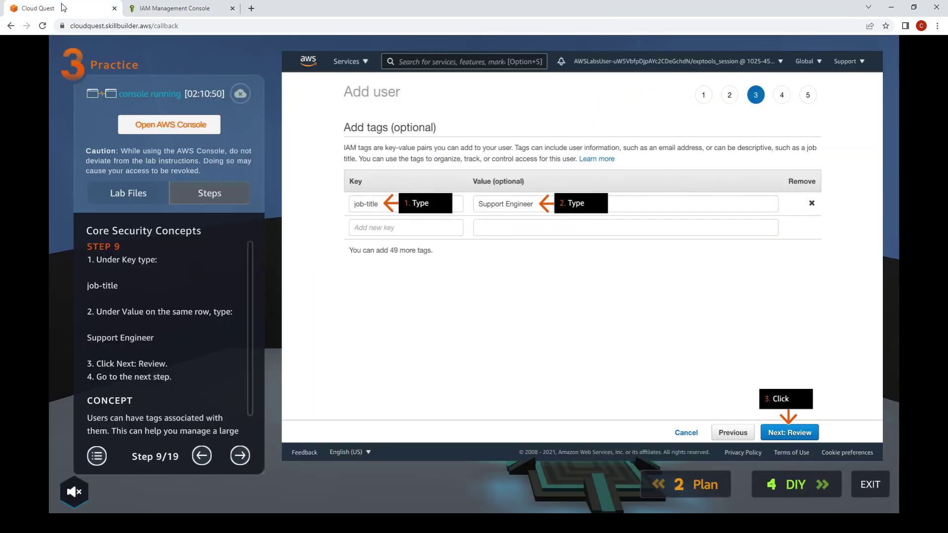
left_click(171, 7)
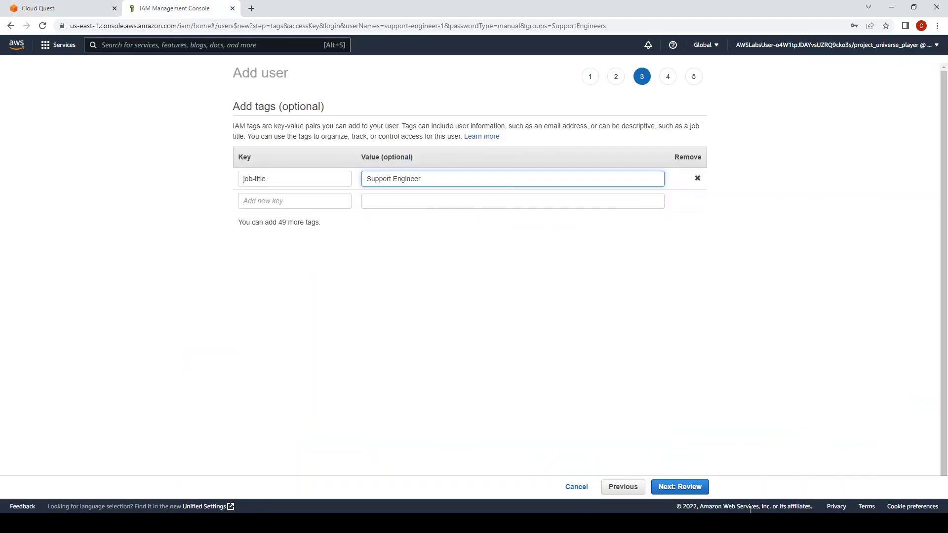
left_click(690, 488)
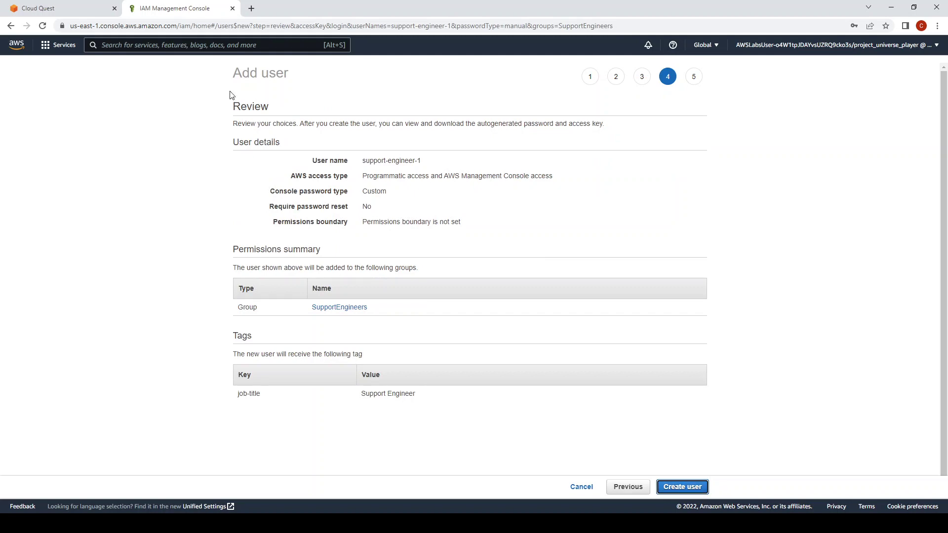
Set the lab guide back to Step 10 and check the review page against it.
left_click(63, 7)
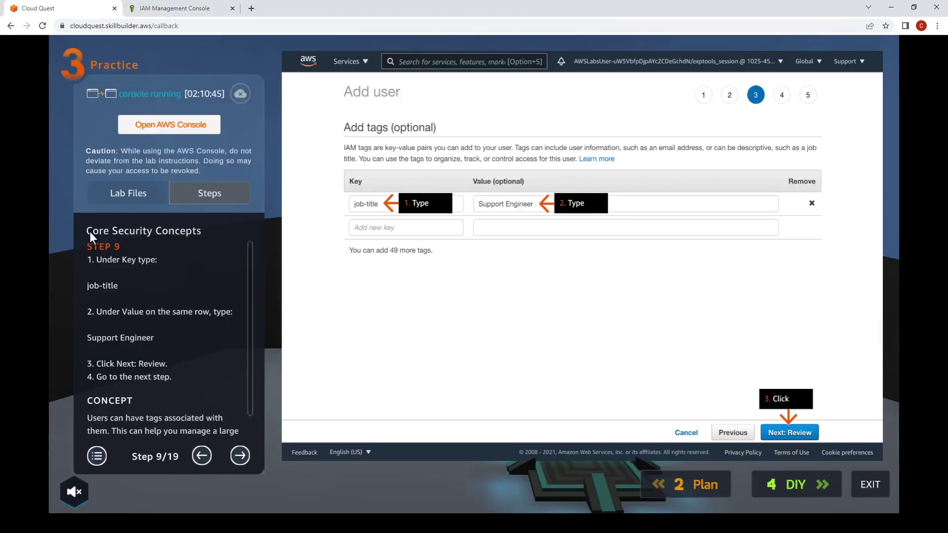
double_click(237, 456)
left_click(203, 456)
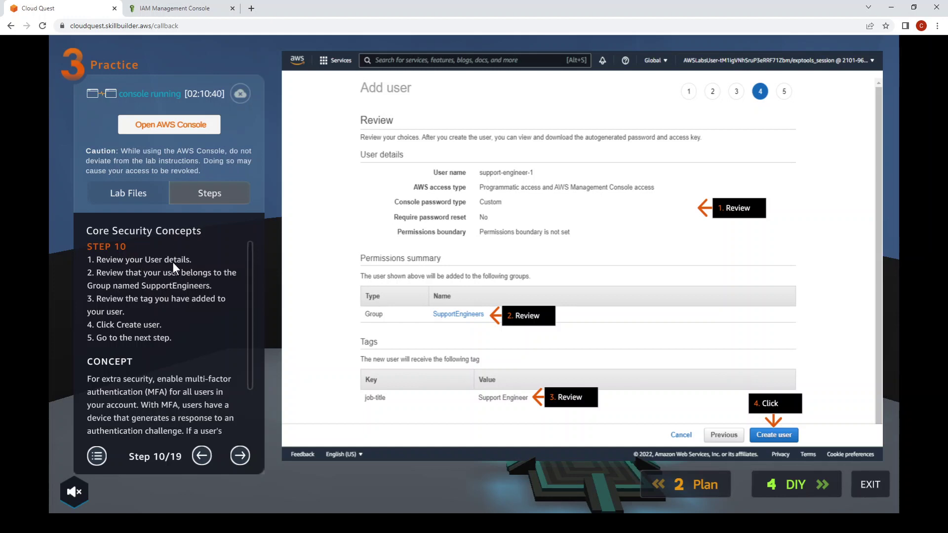
left_click(175, 7)
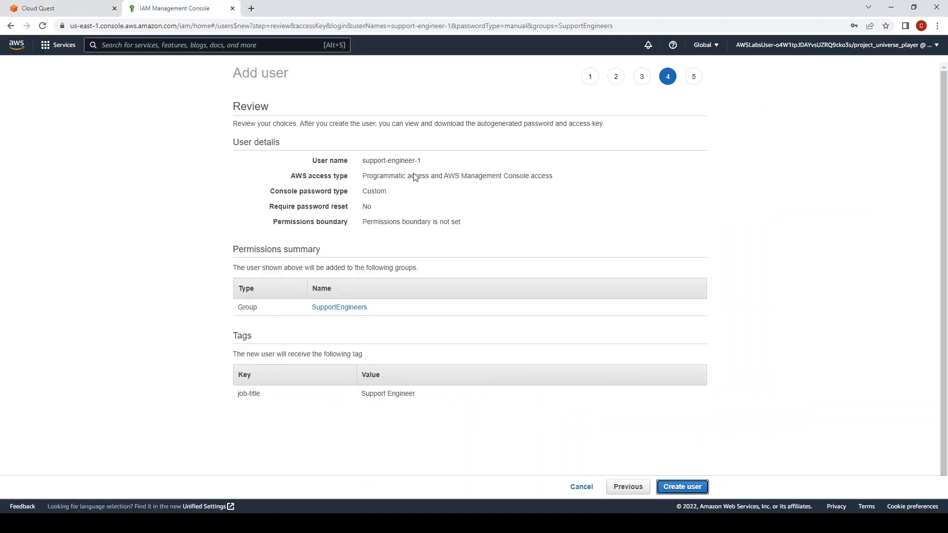
left_click(69, 6)
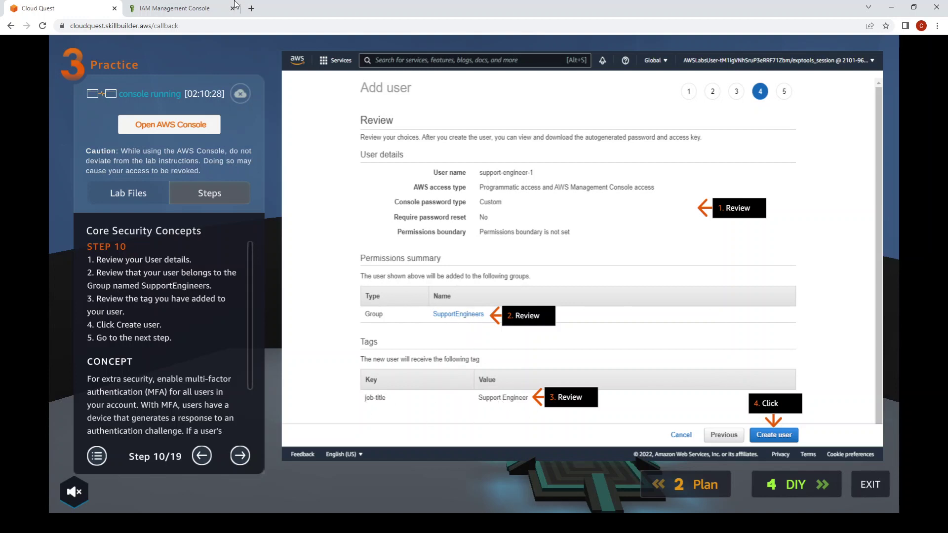
left_click(174, 9)
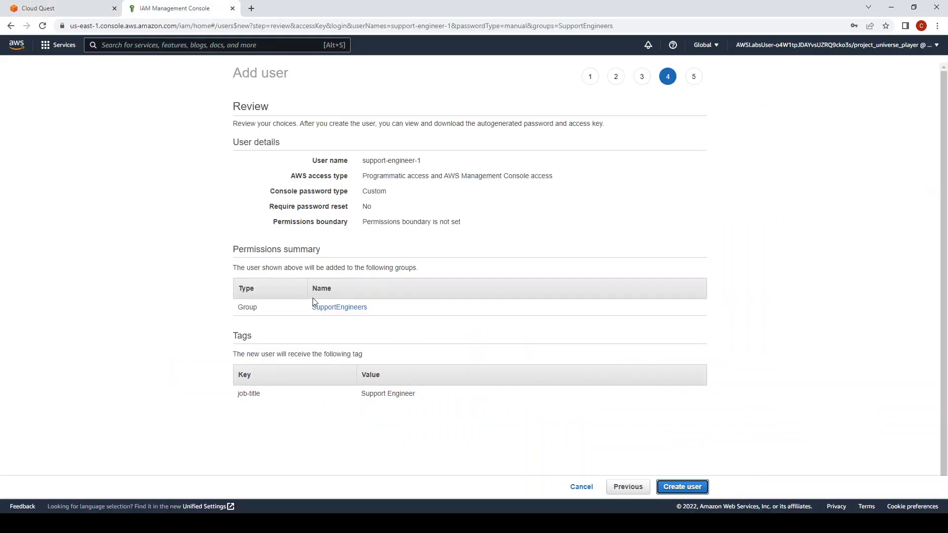
Create the support-engineer-1 user and advance the lab guide to Step 11.
left_click(52, 5)
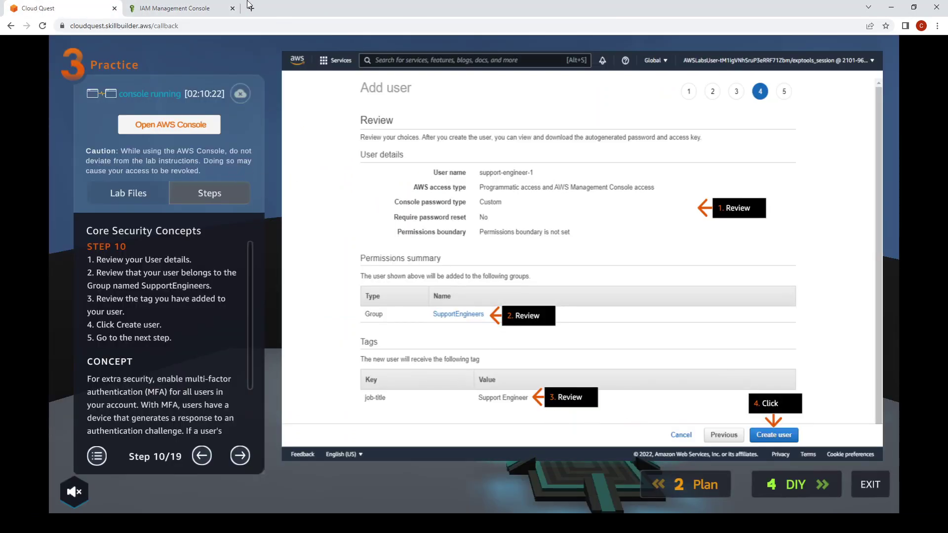
left_click(189, 8)
left_click(696, 495)
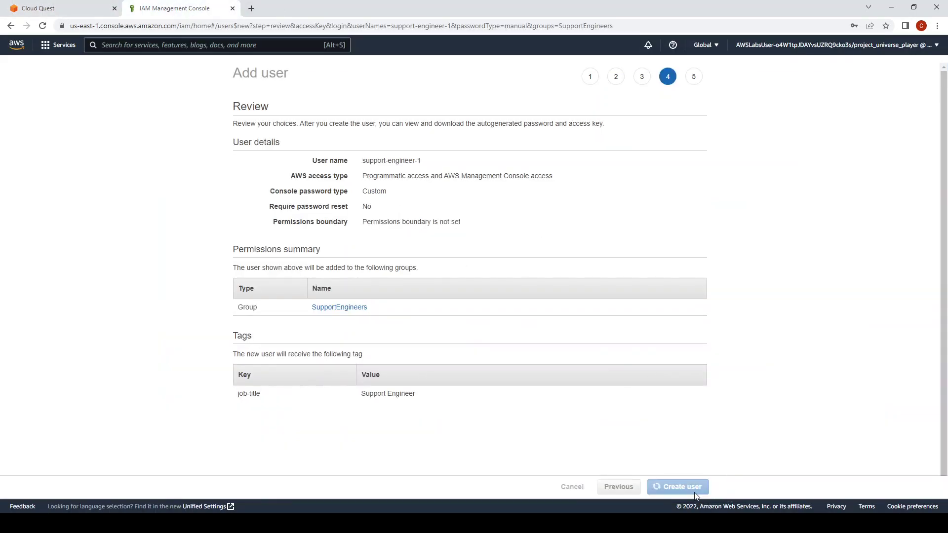
left_click(68, 5)
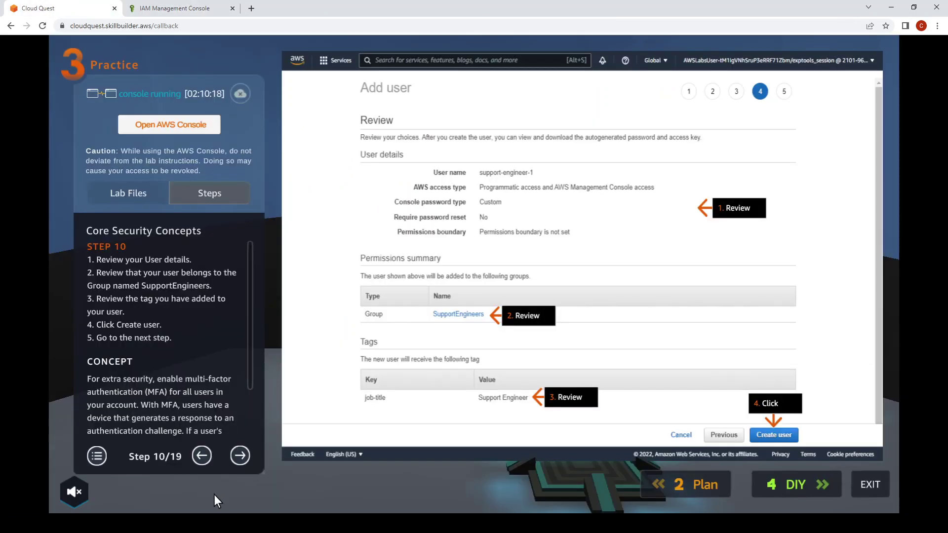
left_click(238, 456)
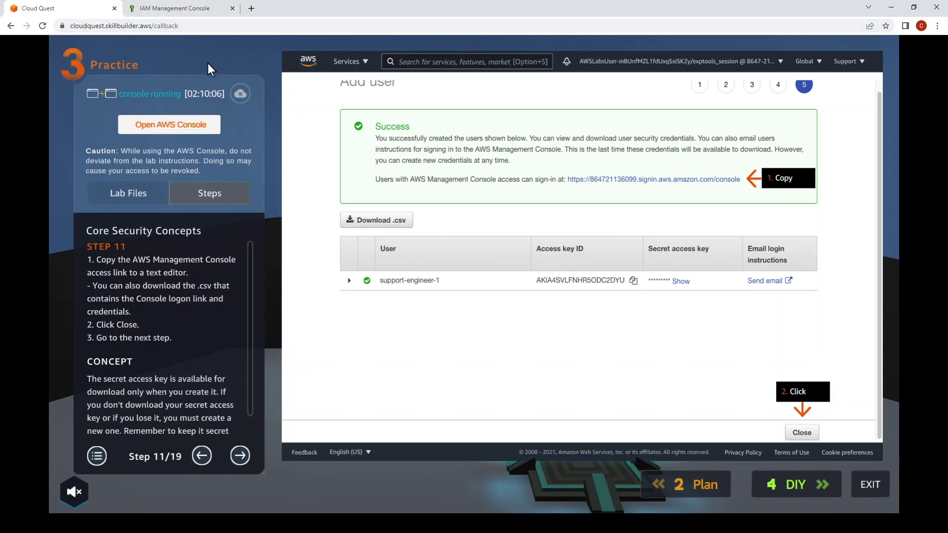
Close the user-created success page after checking Step 11, then advance the lab guide to Step 12.
left_click(193, 8)
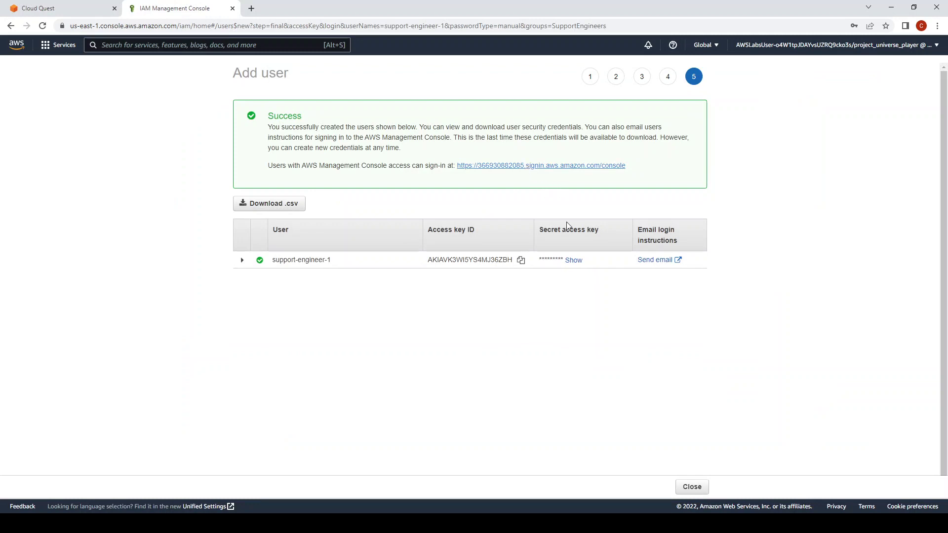
left_click(64, 8)
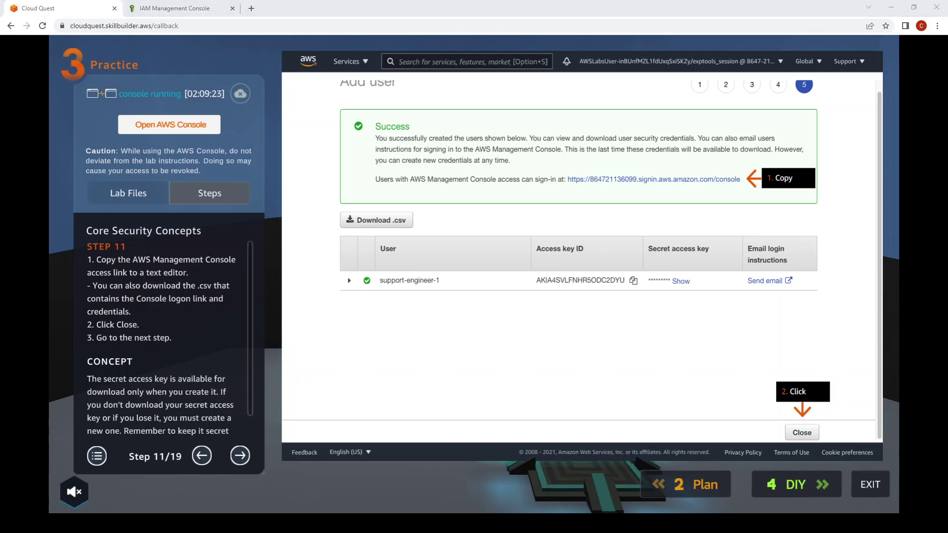
left_click(178, 8)
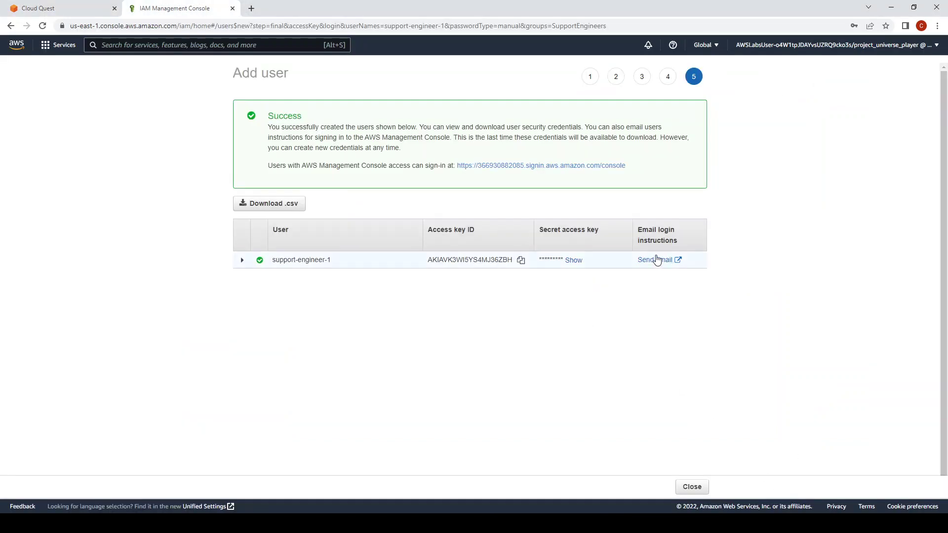
left_click(692, 487)
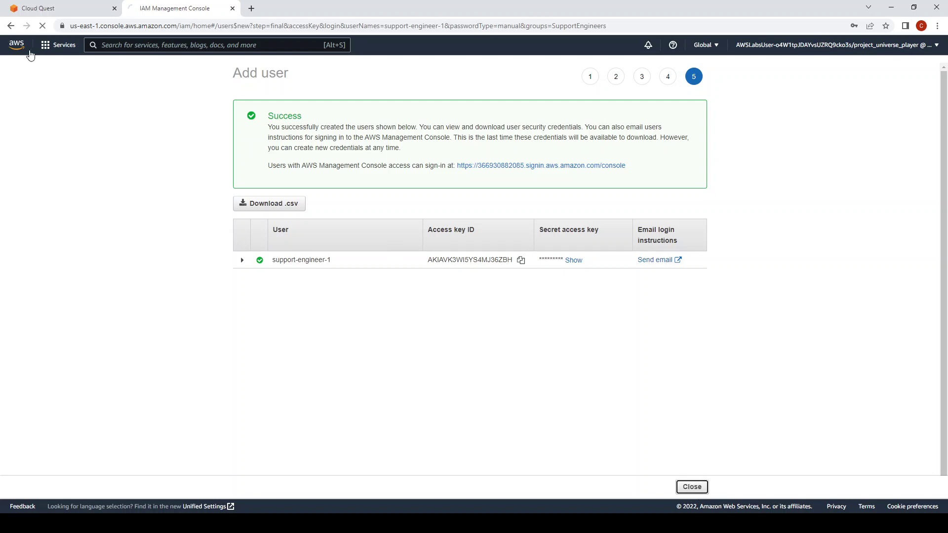
left_click(45, 7)
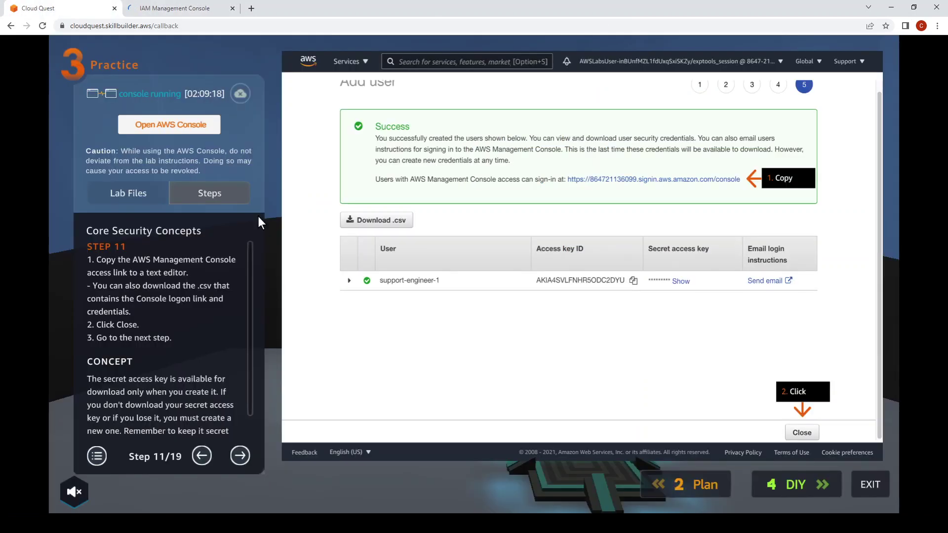
left_click(239, 455)
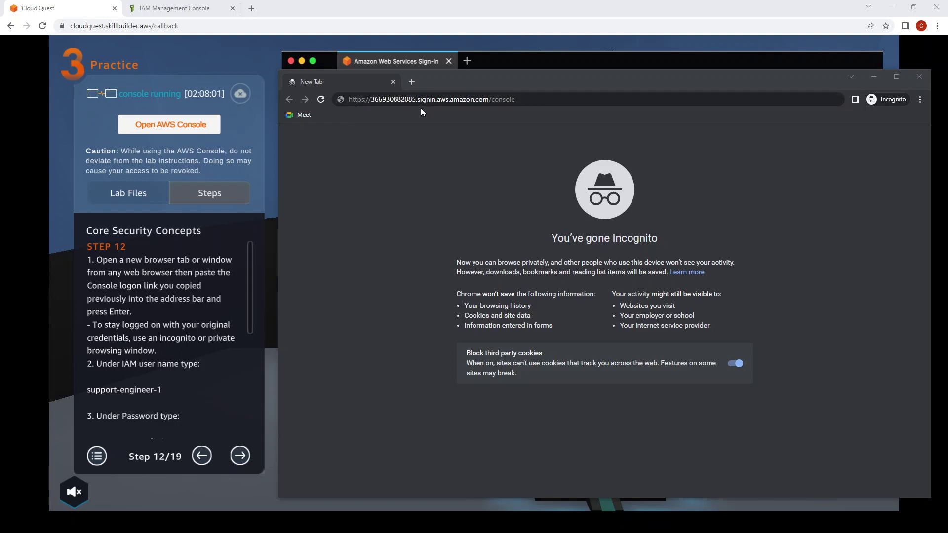
Load the console sign-in link in the incognito window and enter the user name support-engineer-1.
key("Return")
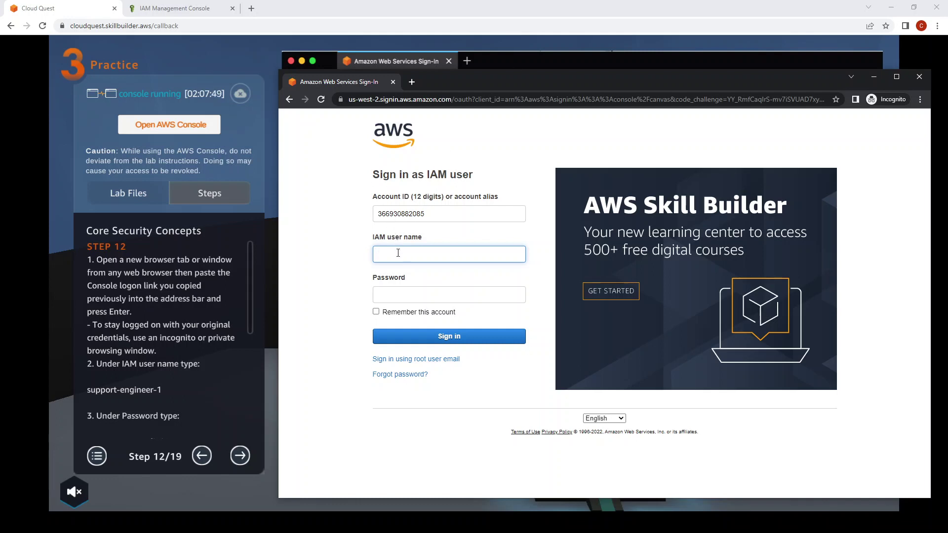
key("alt+Tab")
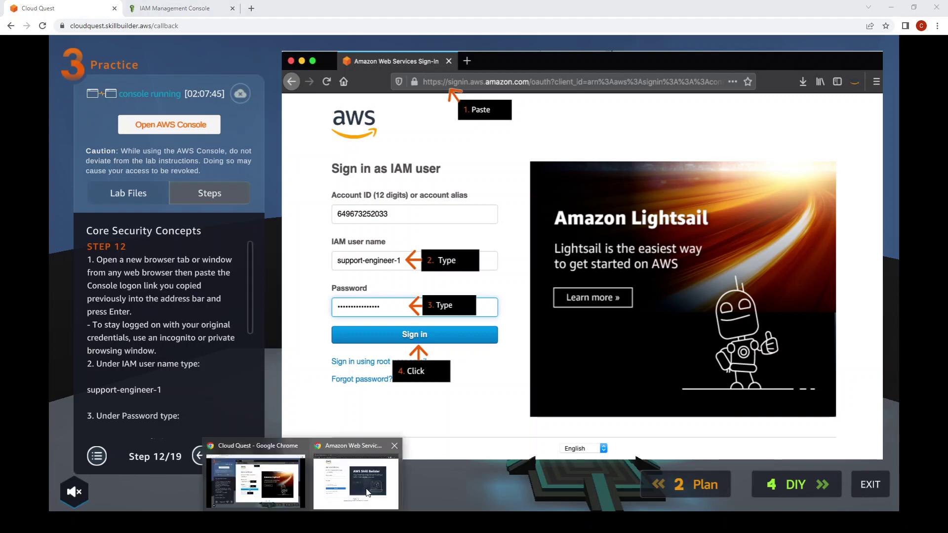
left_click(368, 482)
mouse_move(449, 81)
left_mouse_down()
mouse_move(678, 72)
mouse_move(644, 74)
left_mouse_up()
type("suppor")
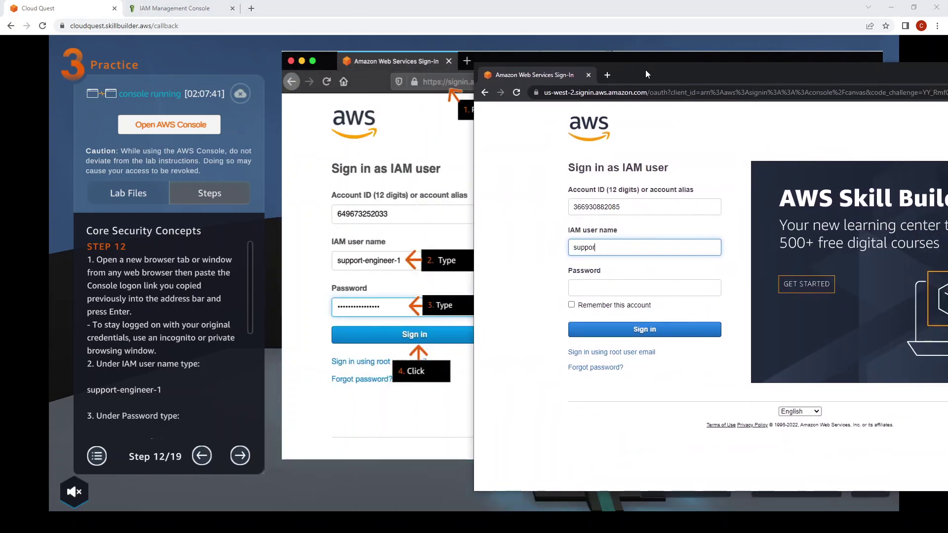
type("t-engineer-1")
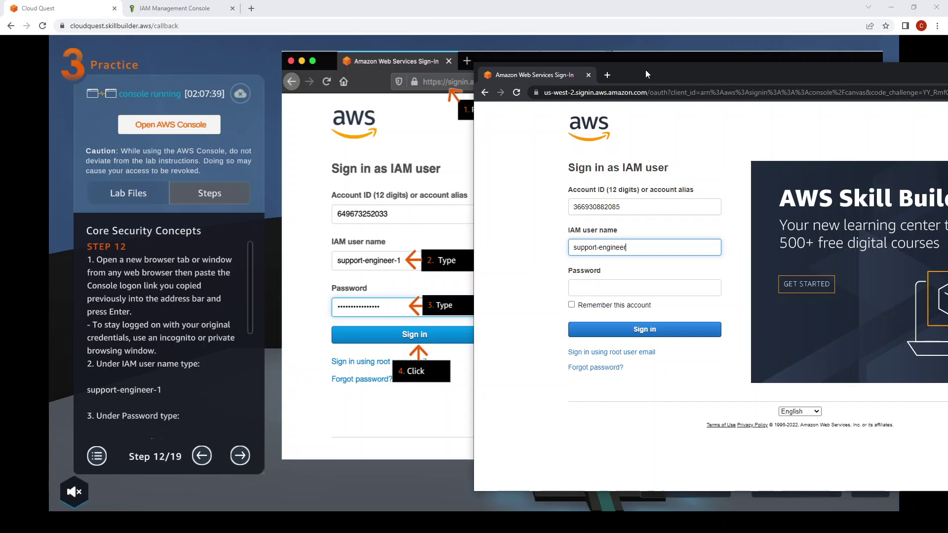
key("Tab")
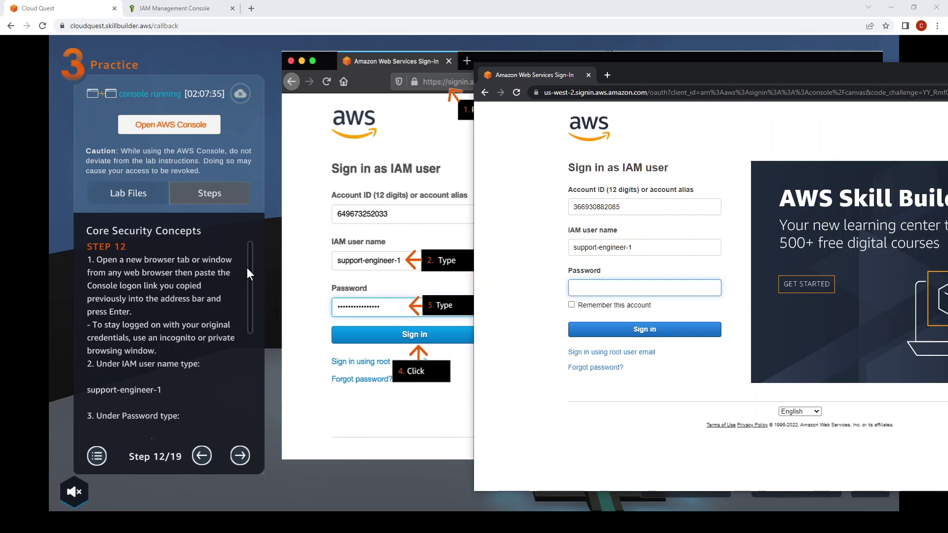
Enter the new user's password from the lab guide and sign in.
left_click(244, 291)
scroll(242, 317, "down", 5)
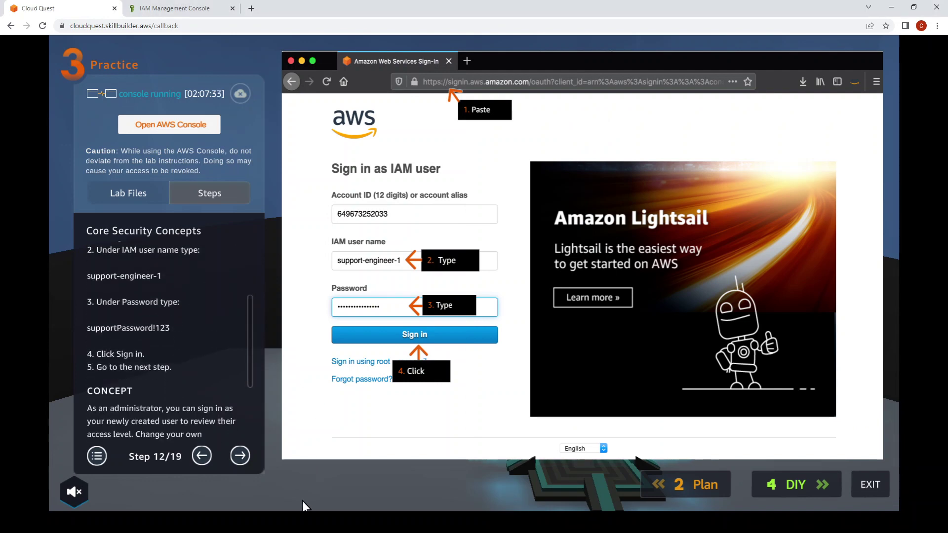
mouse_move(305, 523)
left_click(364, 477)
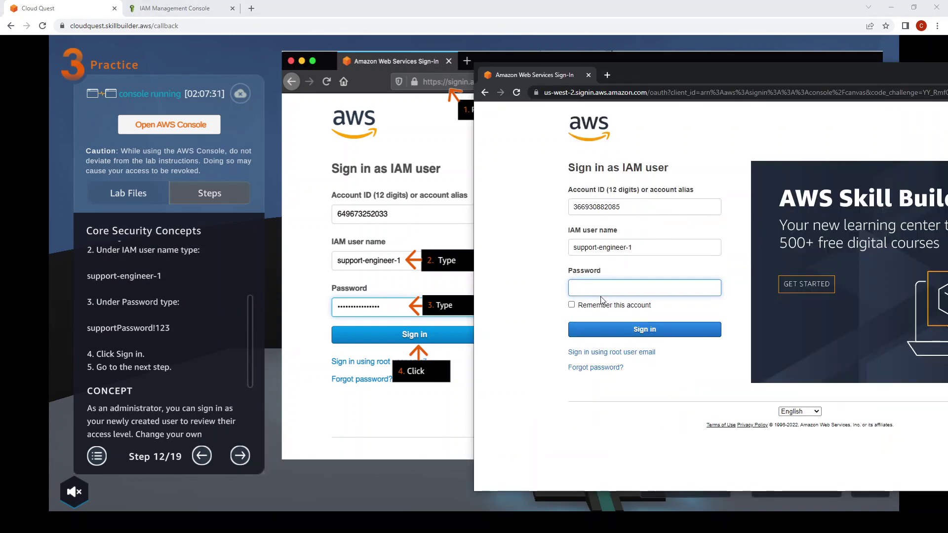
type("supportPas")
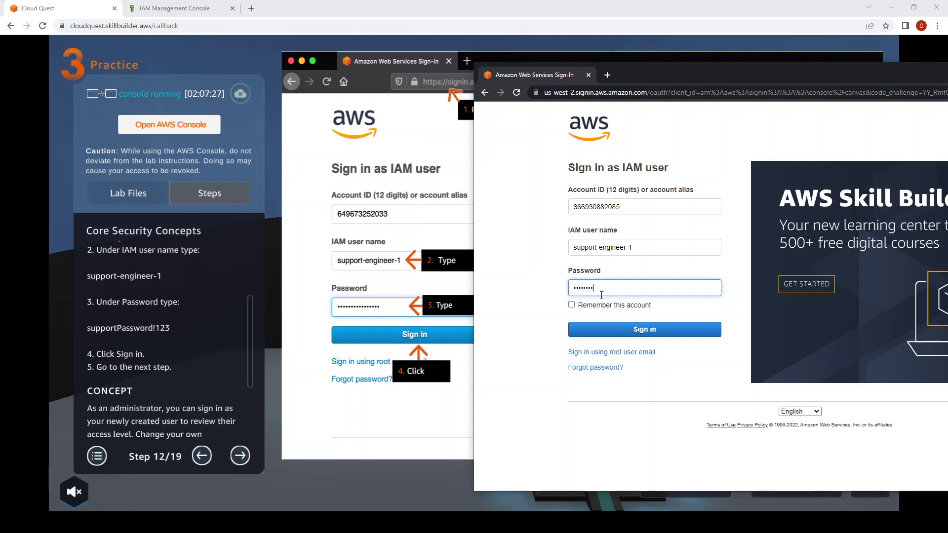
type("sword")
left_click(596, 330)
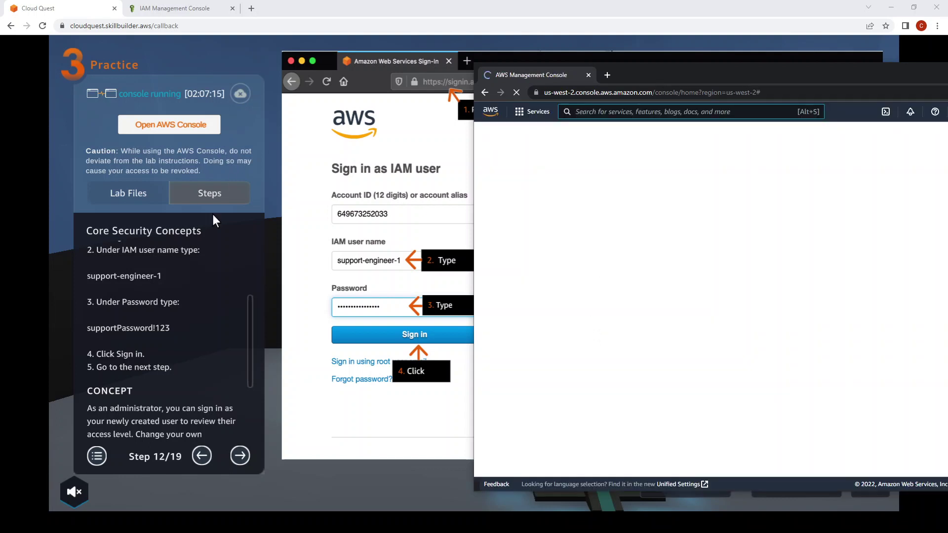
left_click(223, 258)
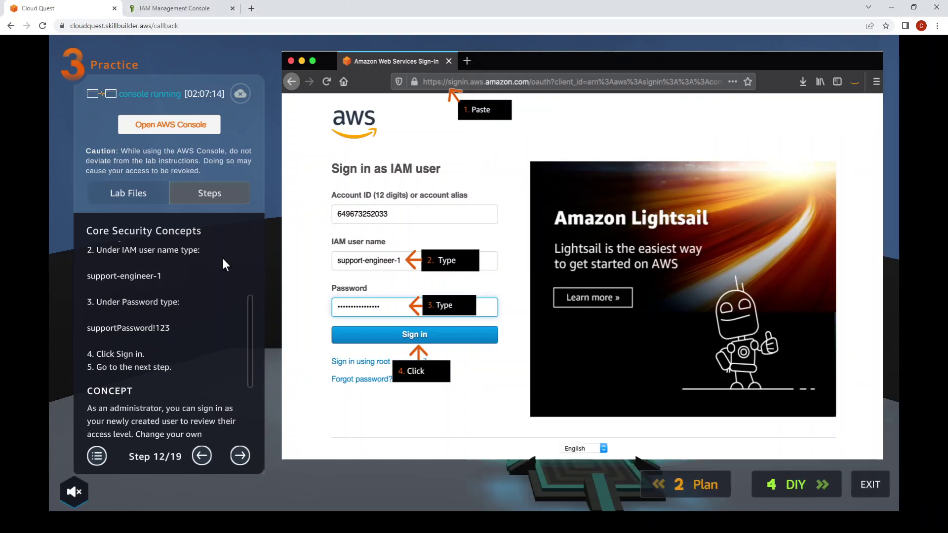
Advance the lab guide to Step 13 and bring the signed-in console window forward.
left_click(240, 455)
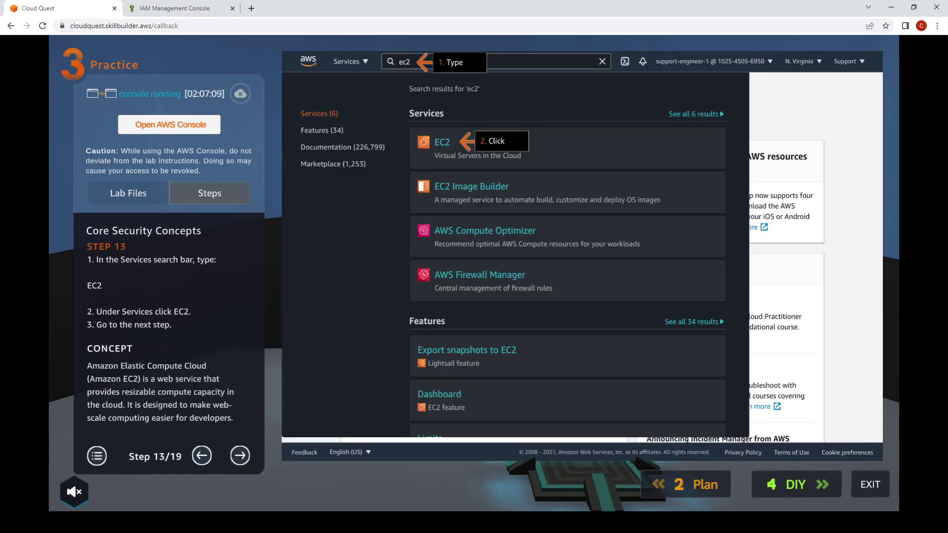
mouse_move(306, 524)
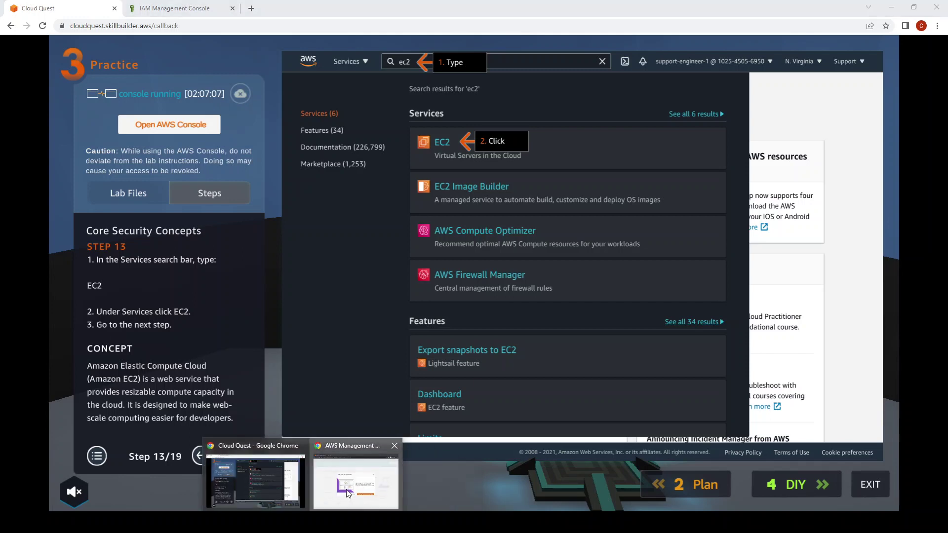
left_click(355, 484)
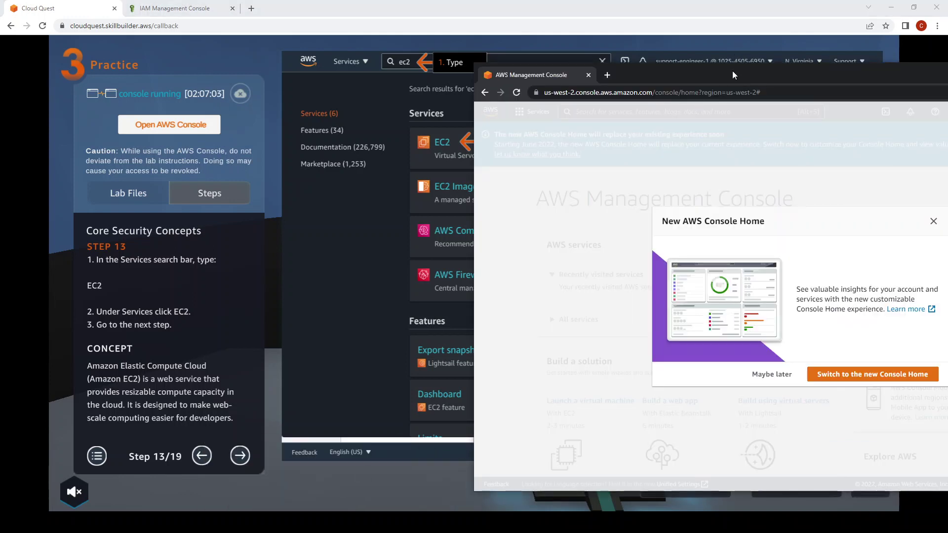
left_click_drag(733, 70, 533, 57)
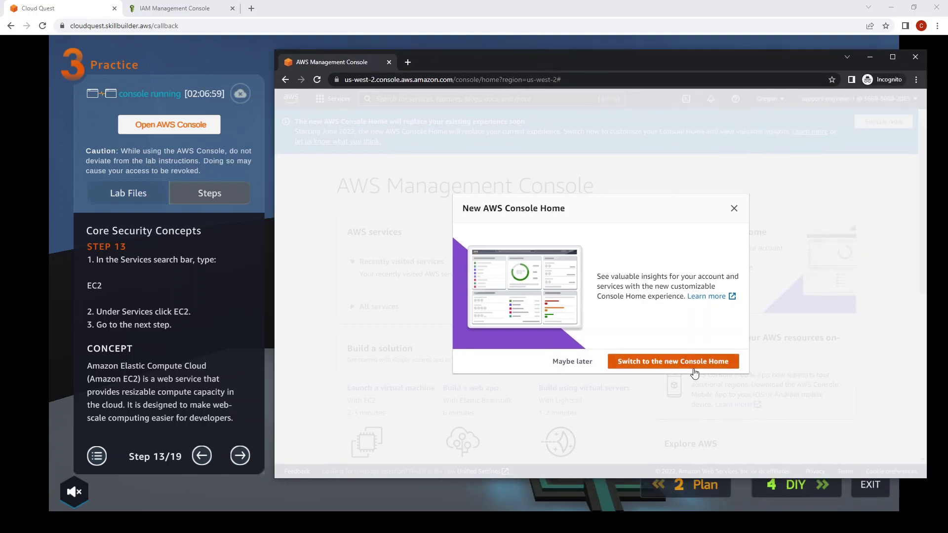
left_click_drag(546, 56, 517, 67)
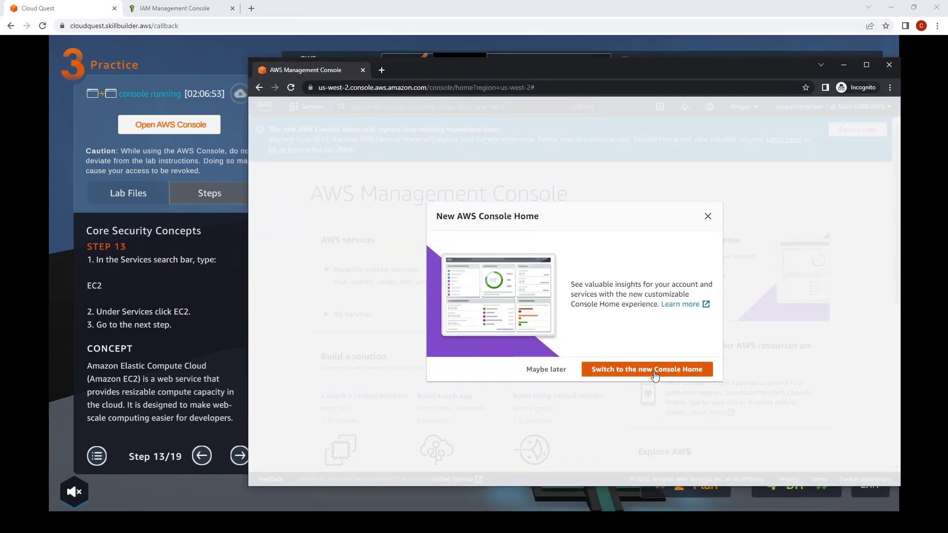
Switch to the new Console Home, finish the tour, and open EC2 by searching 'ec2'.
left_click(654, 375)
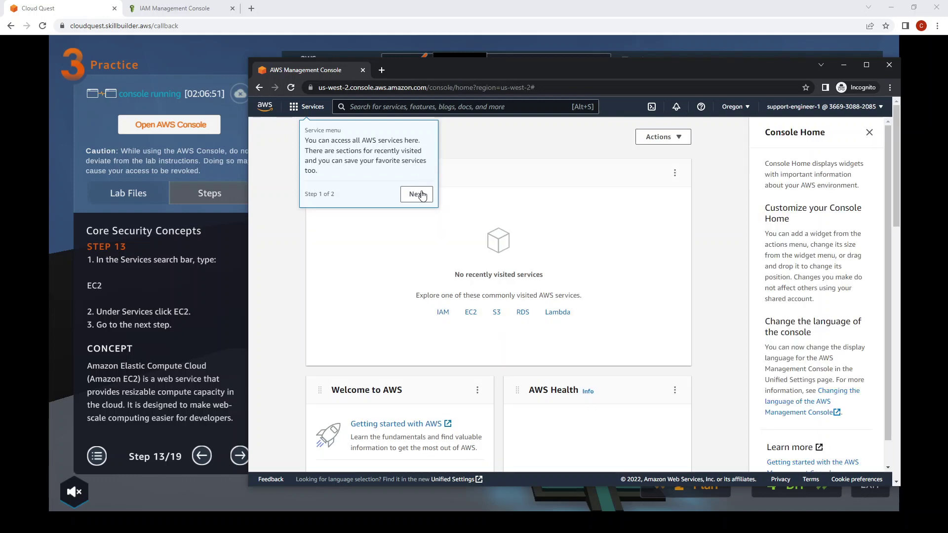
left_click(417, 195)
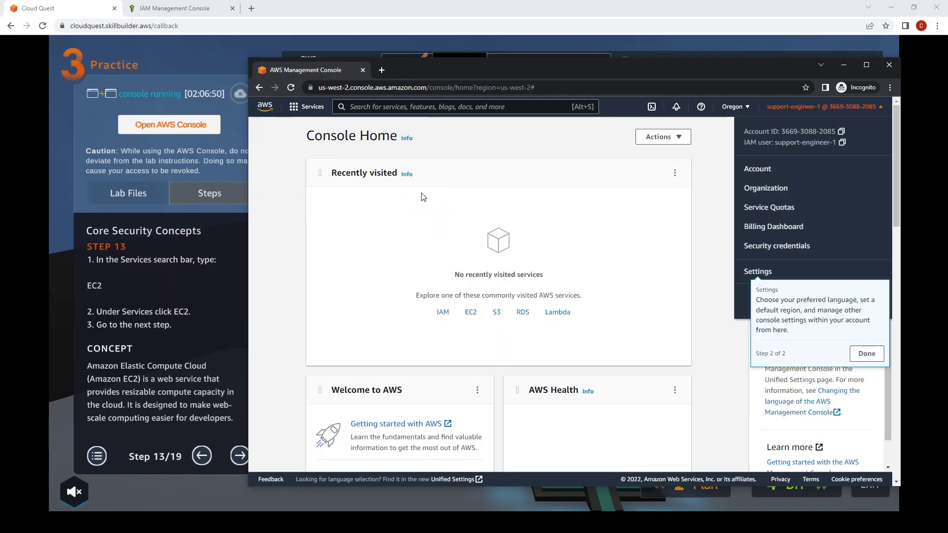
left_click(459, 107)
type("ec2")
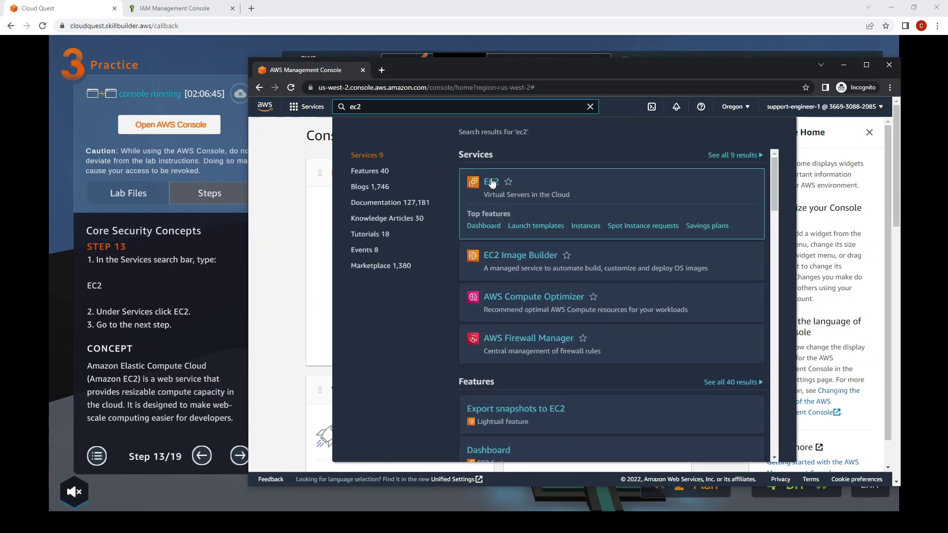
left_click(490, 182)
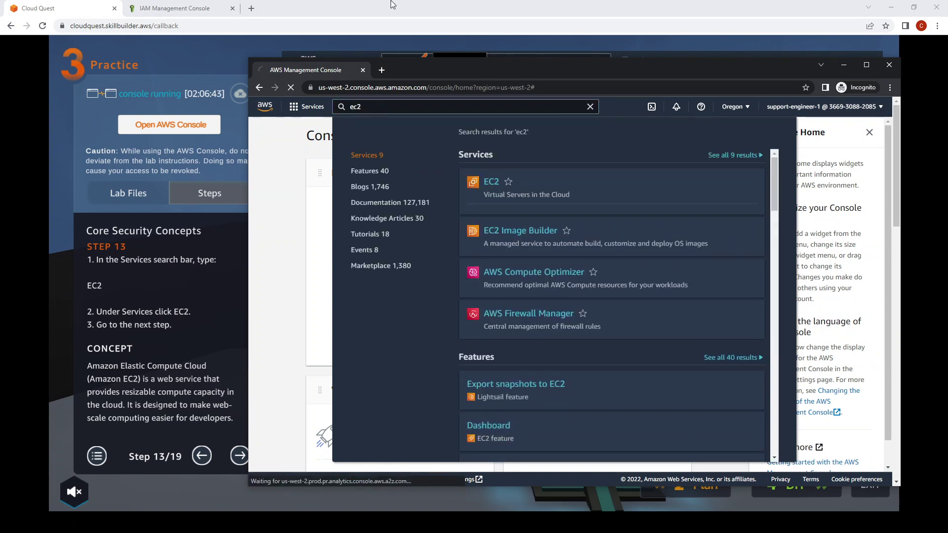
left_click_drag(456, 74, 525, 50)
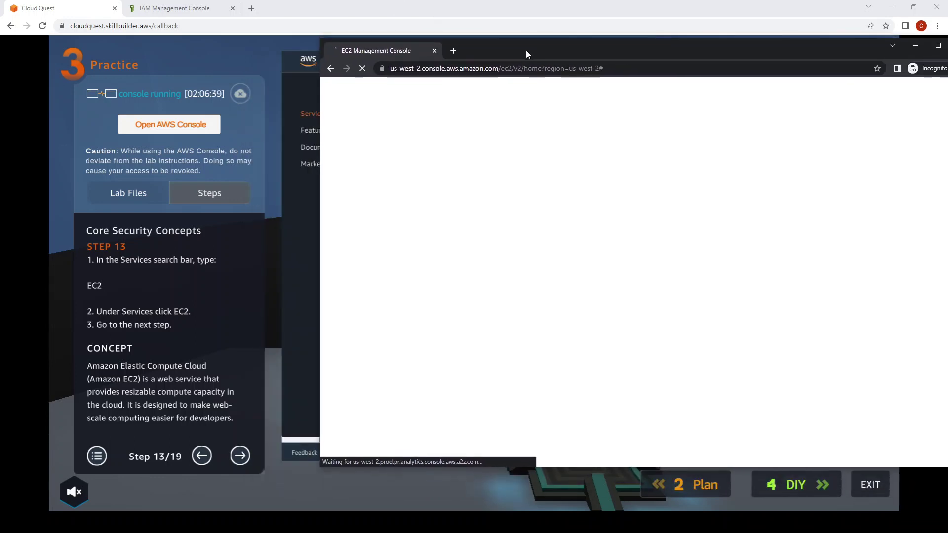
left_click(297, 5)
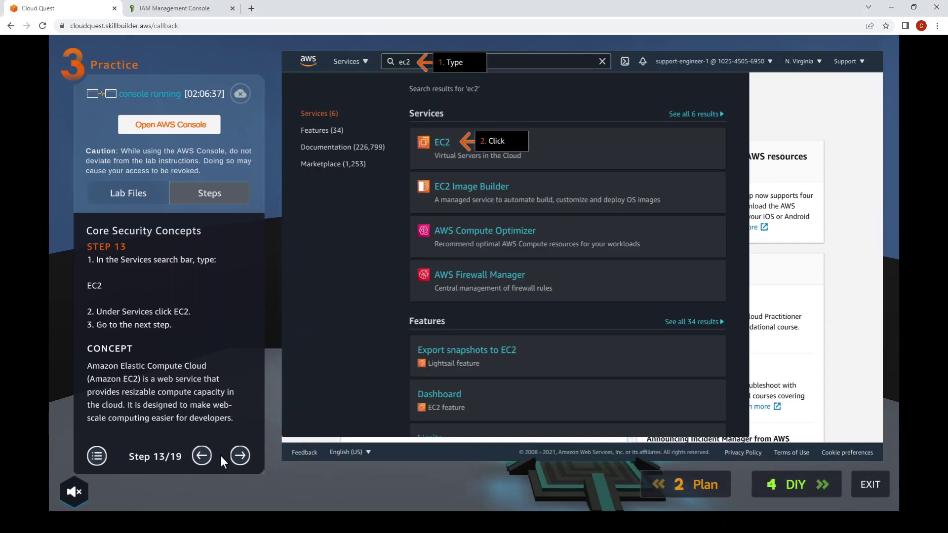
Set the EC2 console region to US East (N. Virginia), moving the lab from Step 14 to Step 15.
left_click(240, 456)
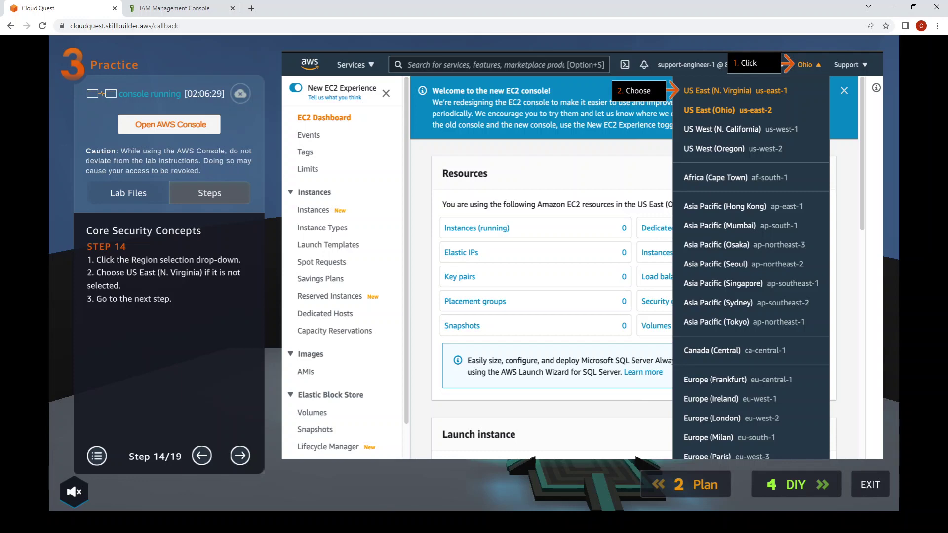
left_click(396, 476)
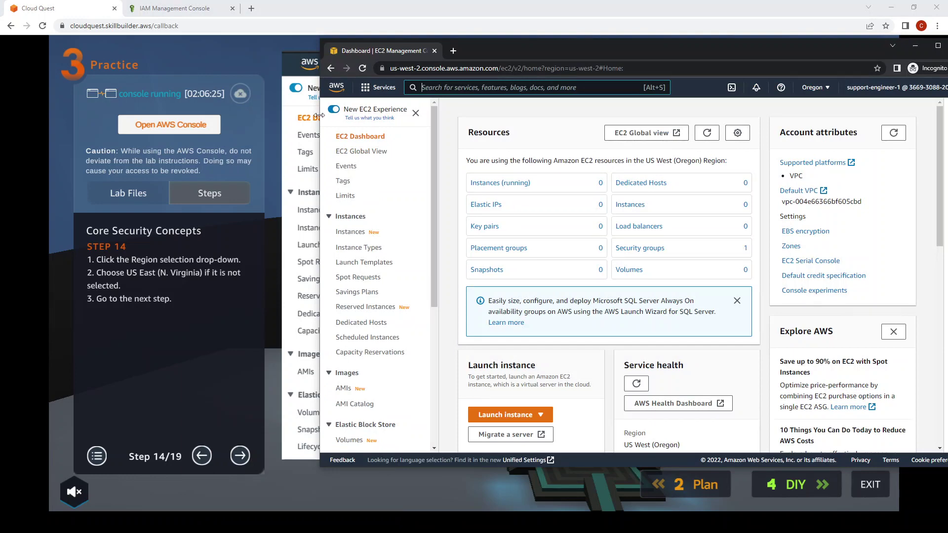
left_click_drag(689, 58, 657, 96)
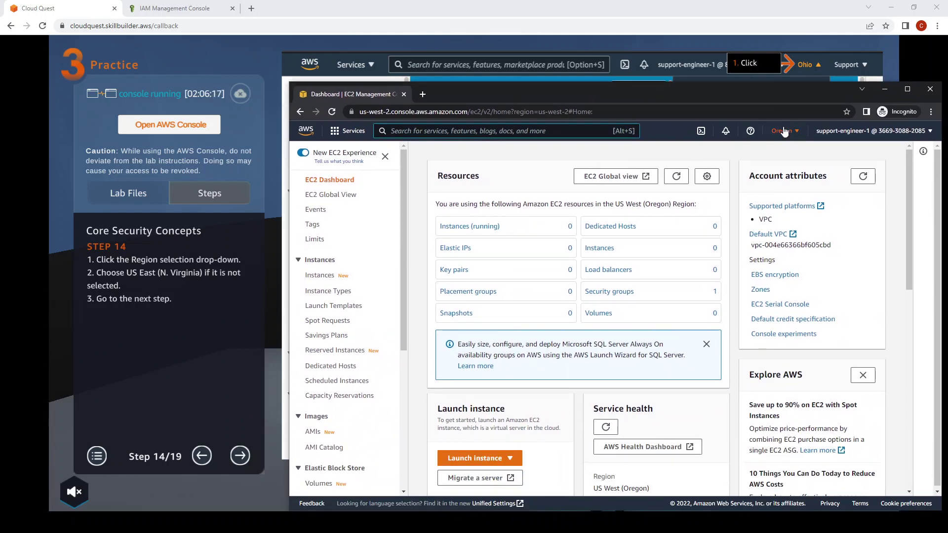
left_click(785, 131)
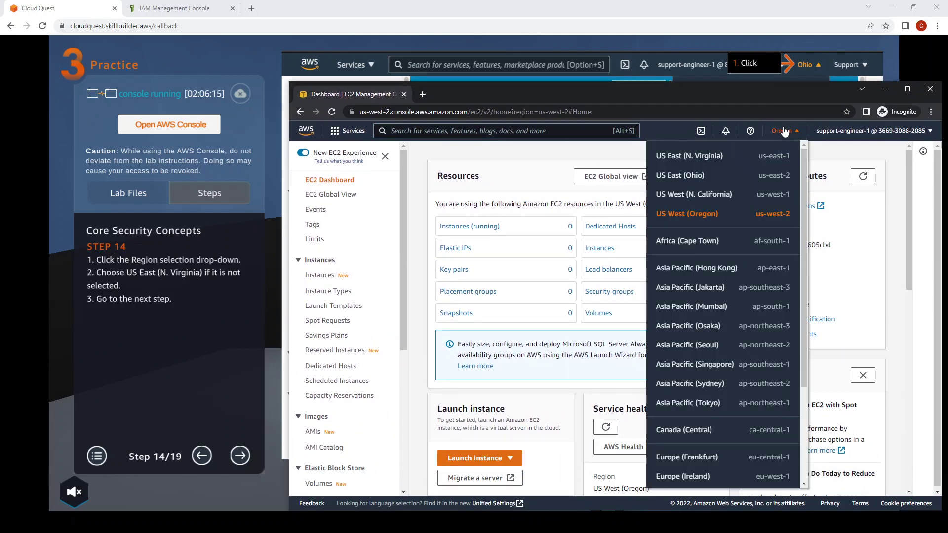
left_click(713, 159)
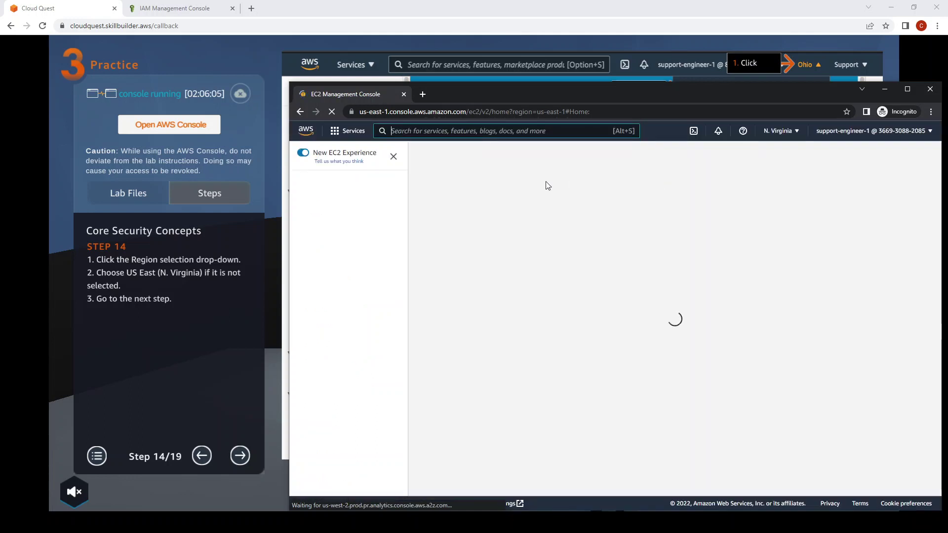
left_click(559, 5)
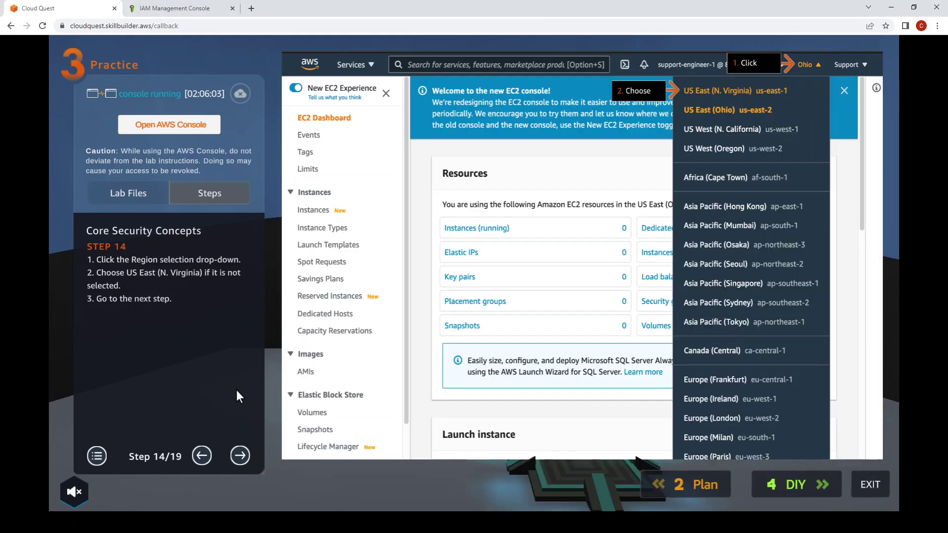
left_click(241, 456)
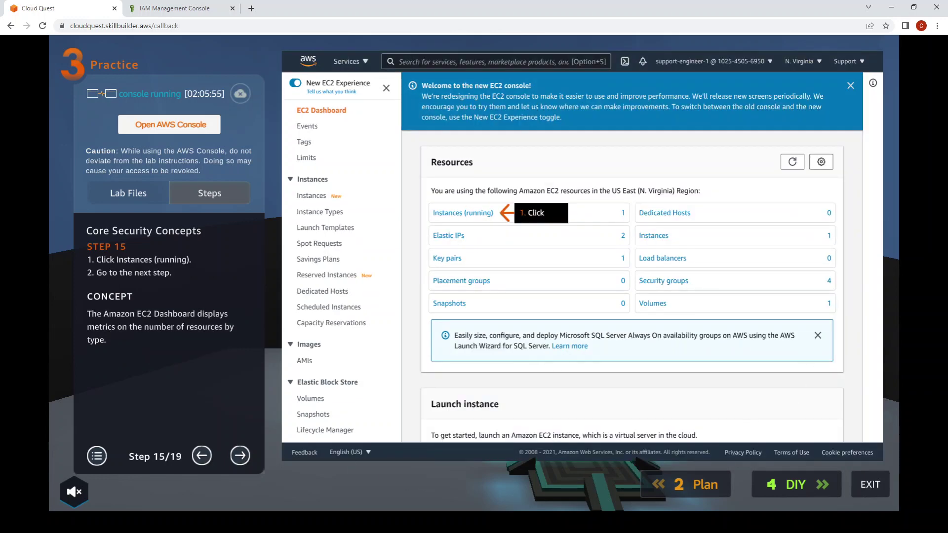
Show the running EC2 instances and advance the lab to Step 16.
mouse_move(304, 524)
left_click(356, 473)
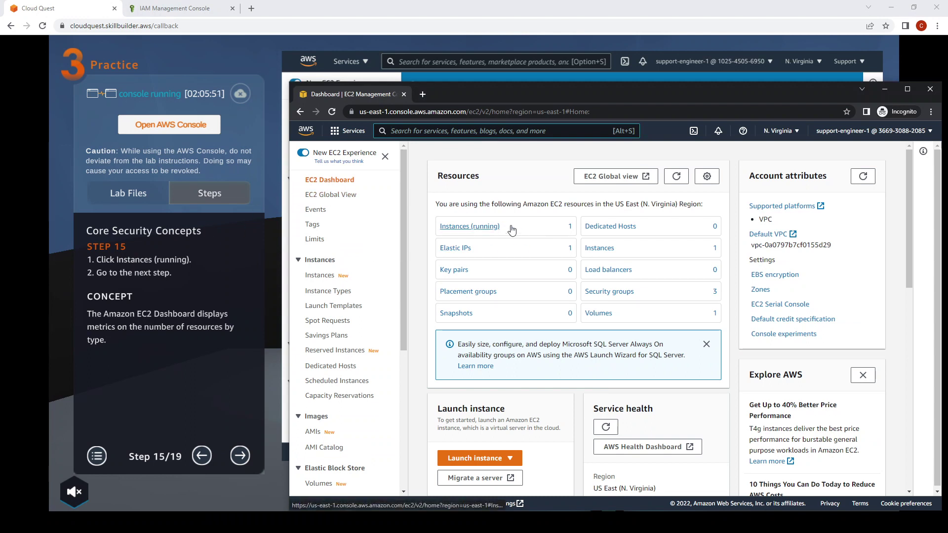
left_click(486, 228)
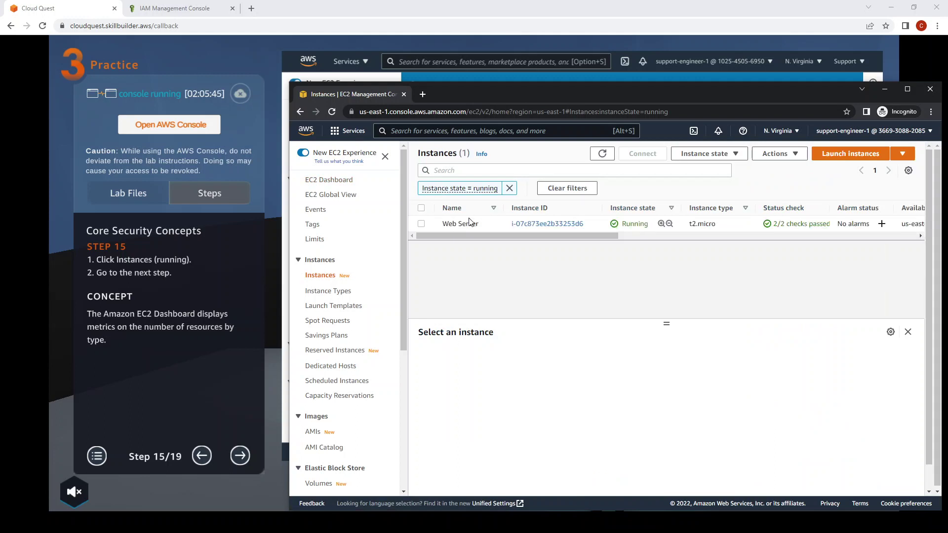
left_click(232, 451)
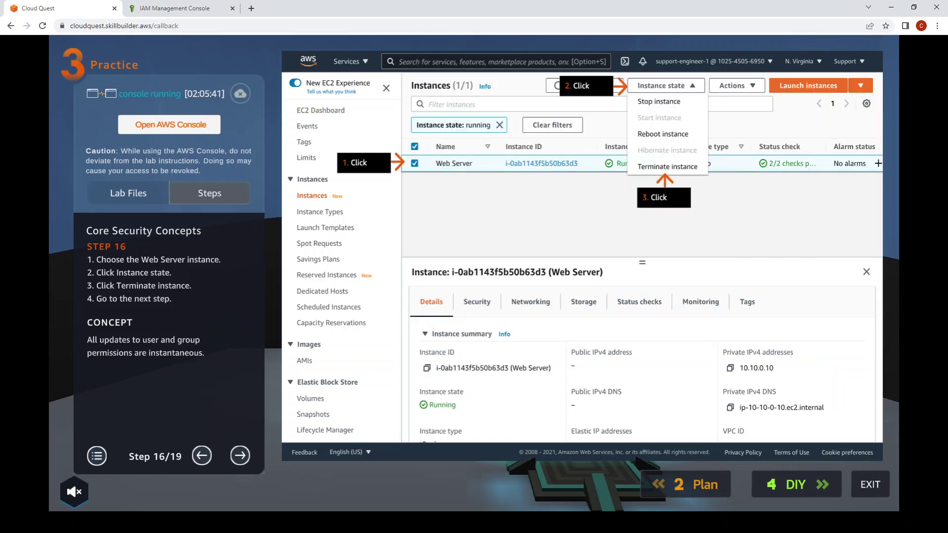
Select the Web Server instance and choose Terminate instance from Instance state.
mouse_move(303, 522)
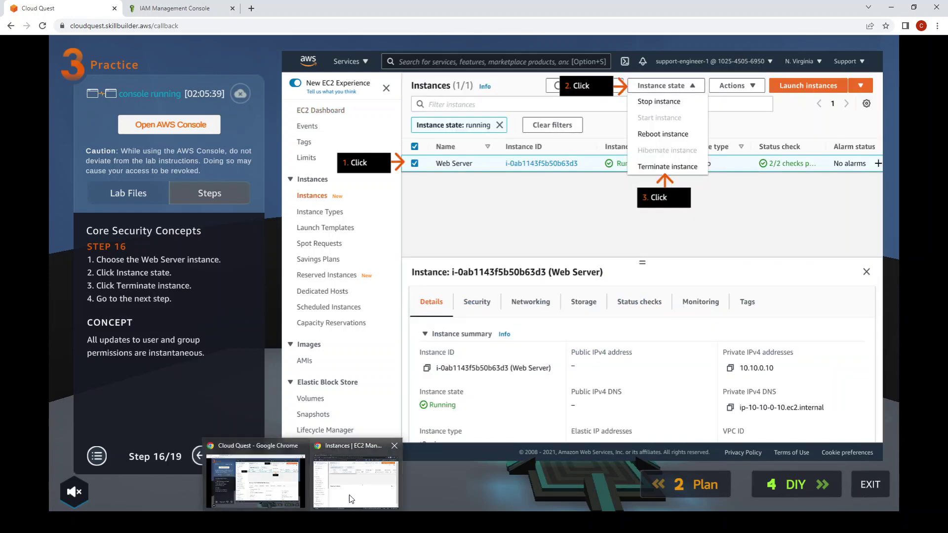
left_click(355, 477)
left_click(421, 224)
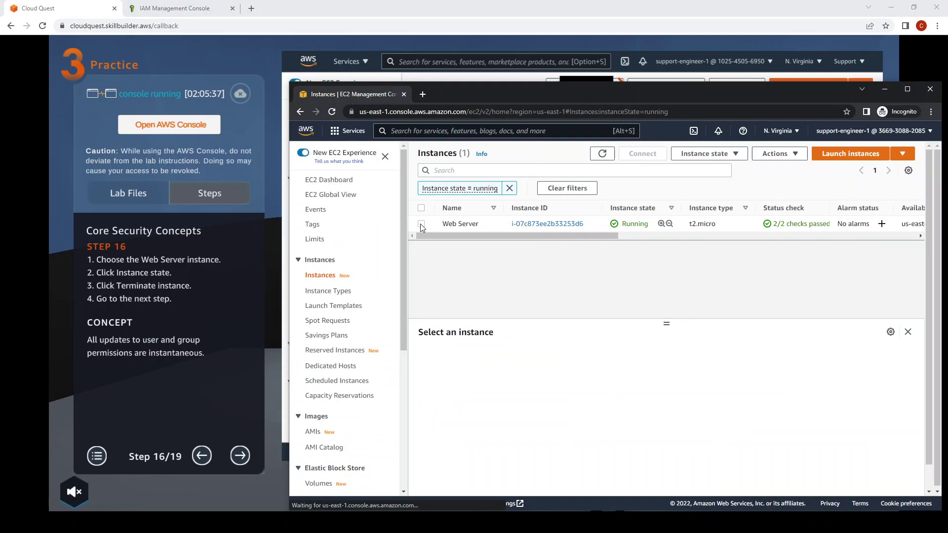
left_click_drag(541, 91, 534, 233)
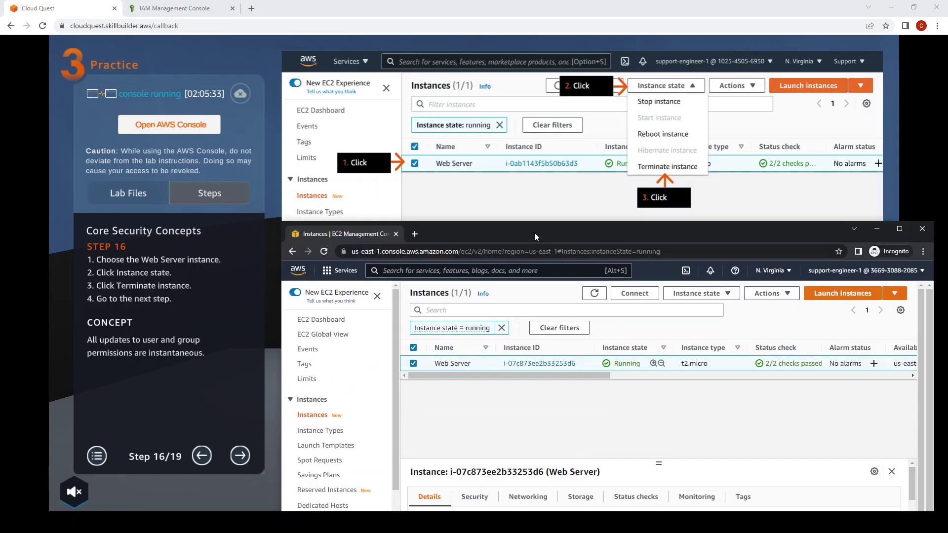
left_click(727, 296)
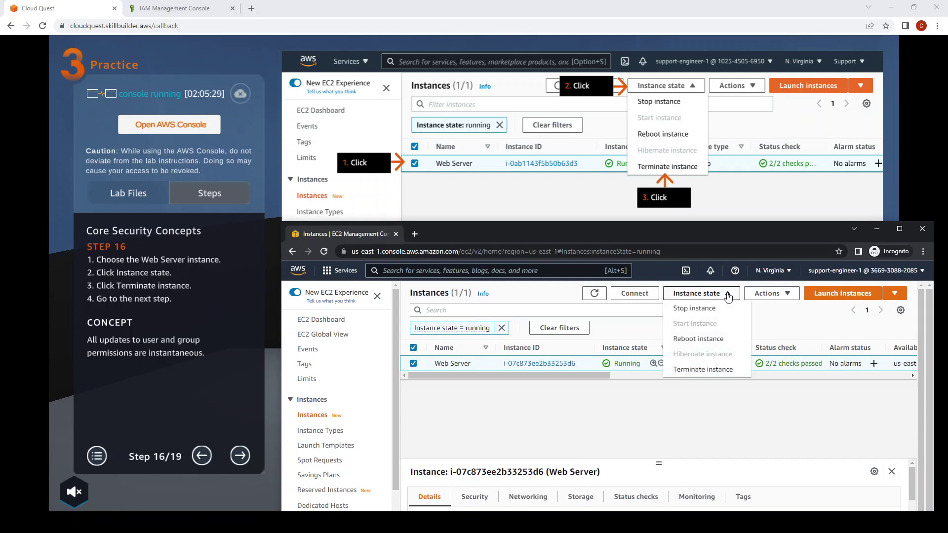
left_click(703, 369)
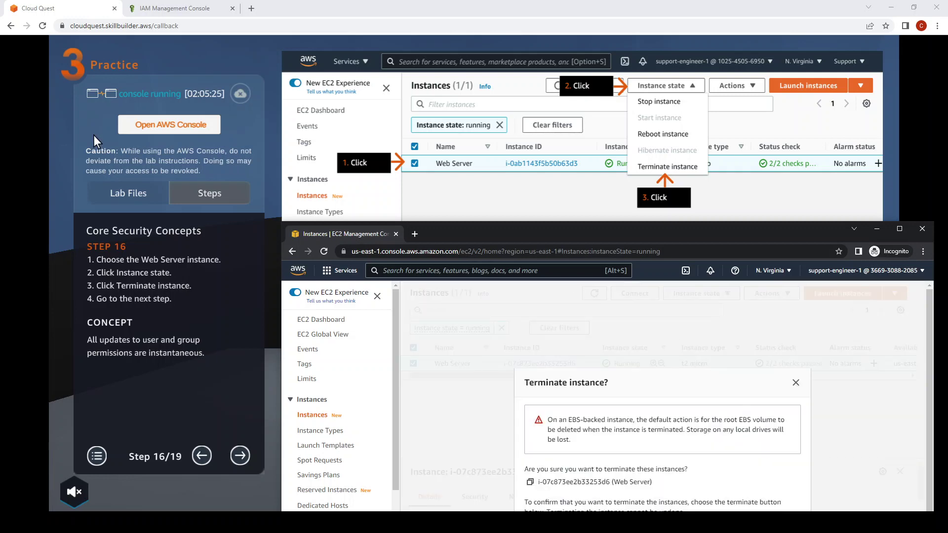
Advance the lab to Step 17 and confirm terminating the Web Server instance.
left_click(239, 455)
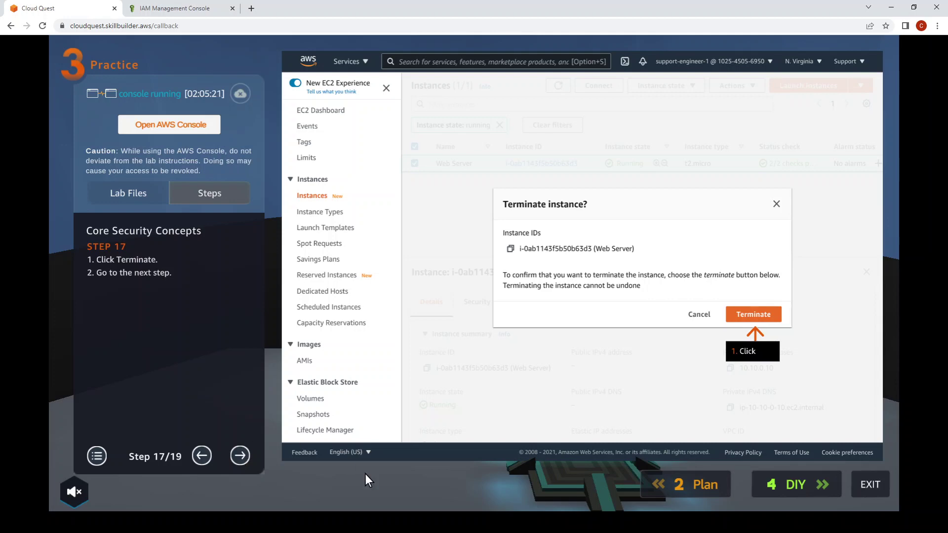
mouse_move(304, 519)
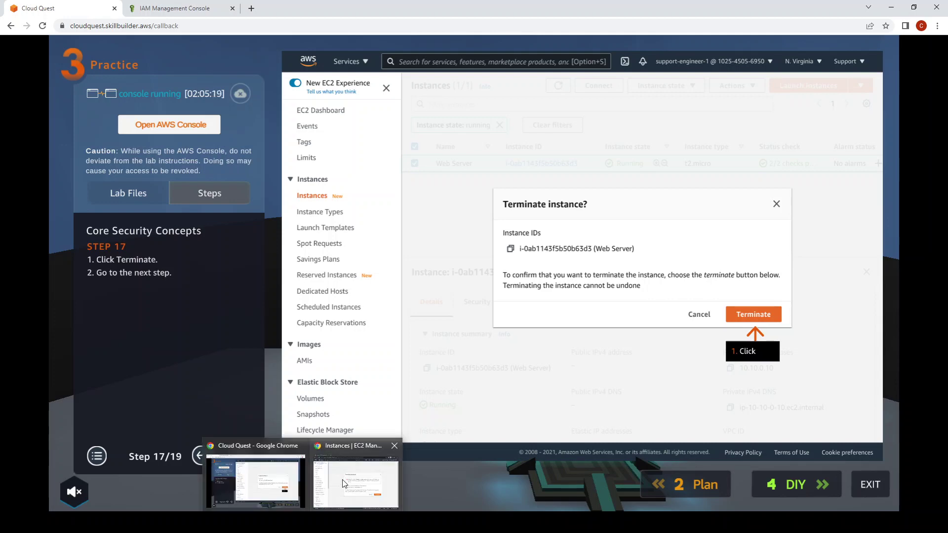
left_click(356, 474)
left_click_drag(749, 232, 734, 107)
left_click(756, 415)
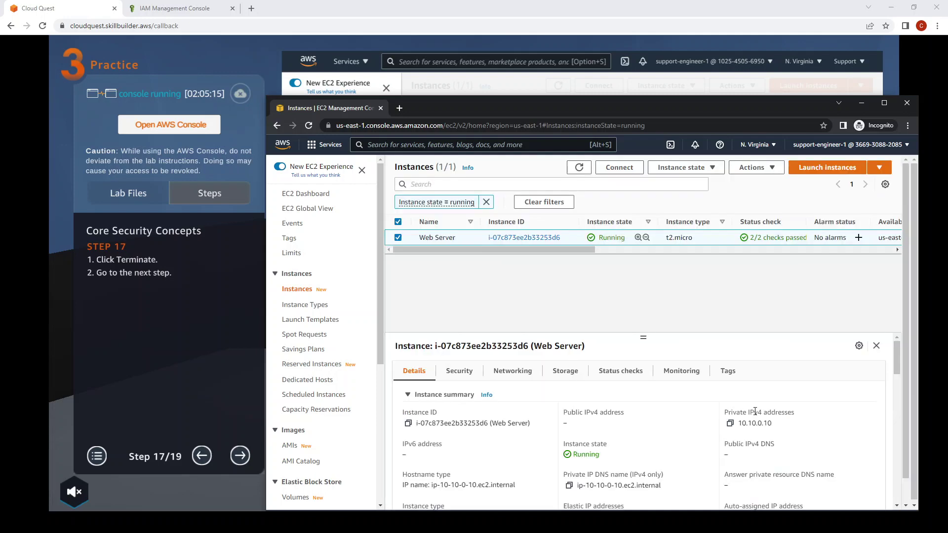
Review the not-authorized termination error and advance the lab guide to Step 19.
left_click(241, 457)
left_click(241, 458)
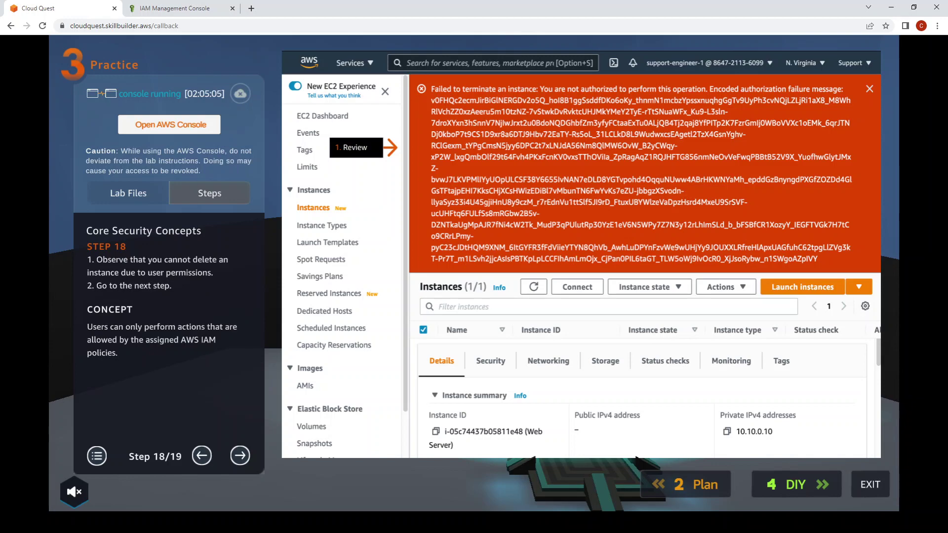
left_click(356, 474)
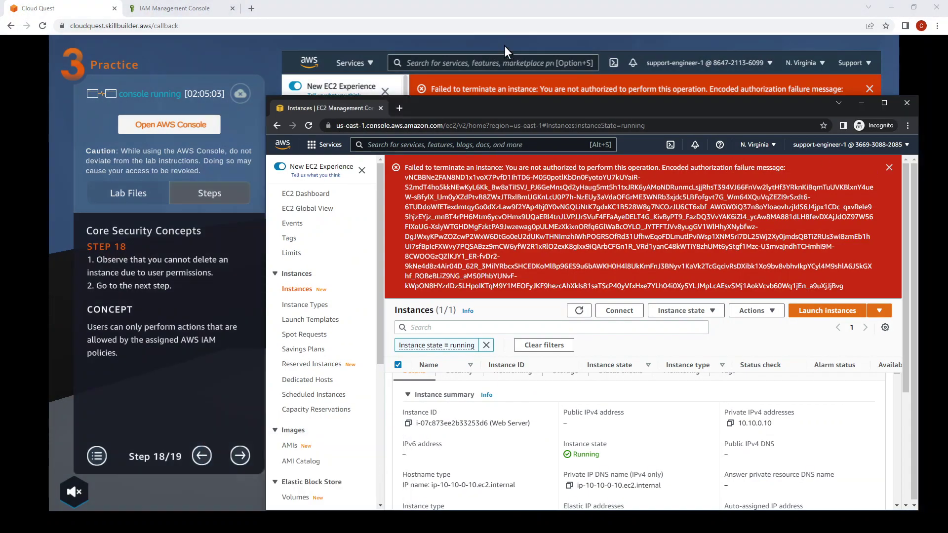
left_click_drag(479, 103, 726, 53)
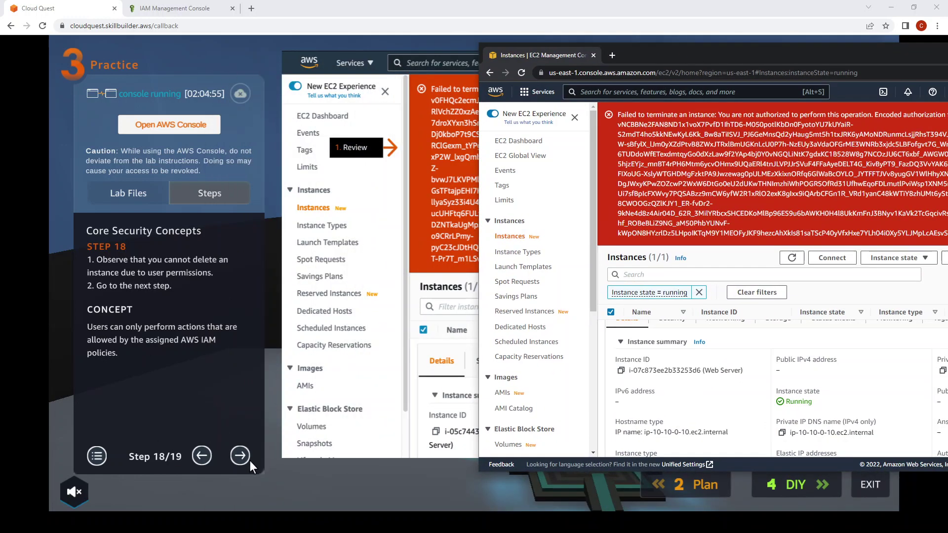
left_click(240, 456)
left_click(241, 456)
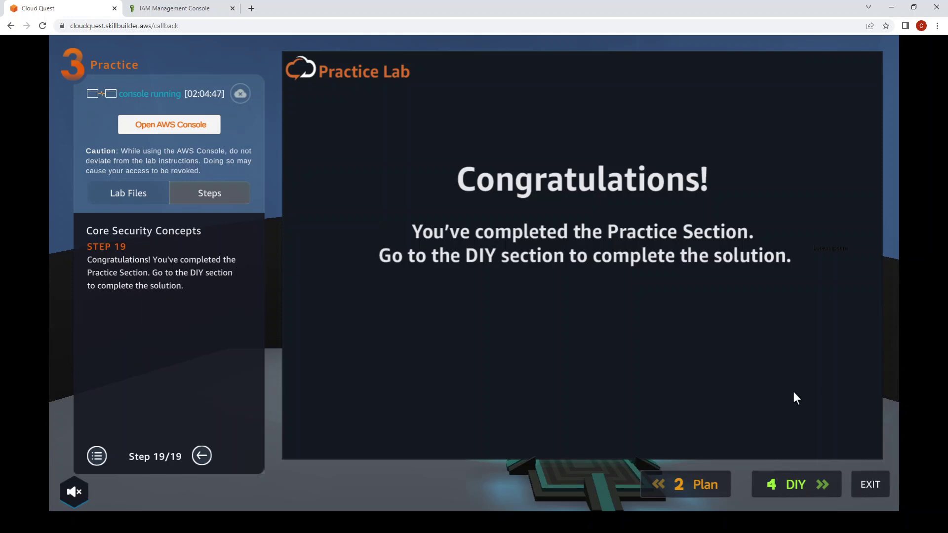
Open the DIY stage to grant SupportEngineers read-only RDS access.
left_click(788, 484)
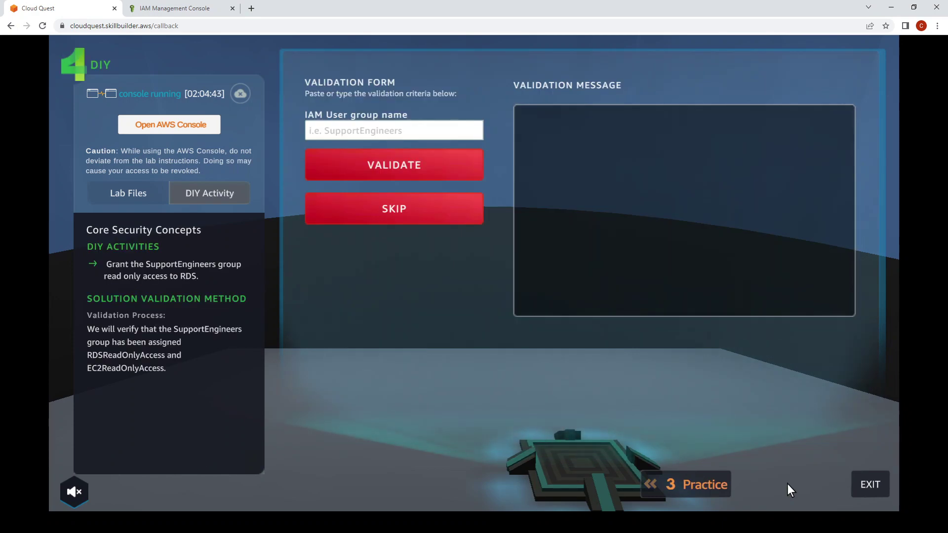